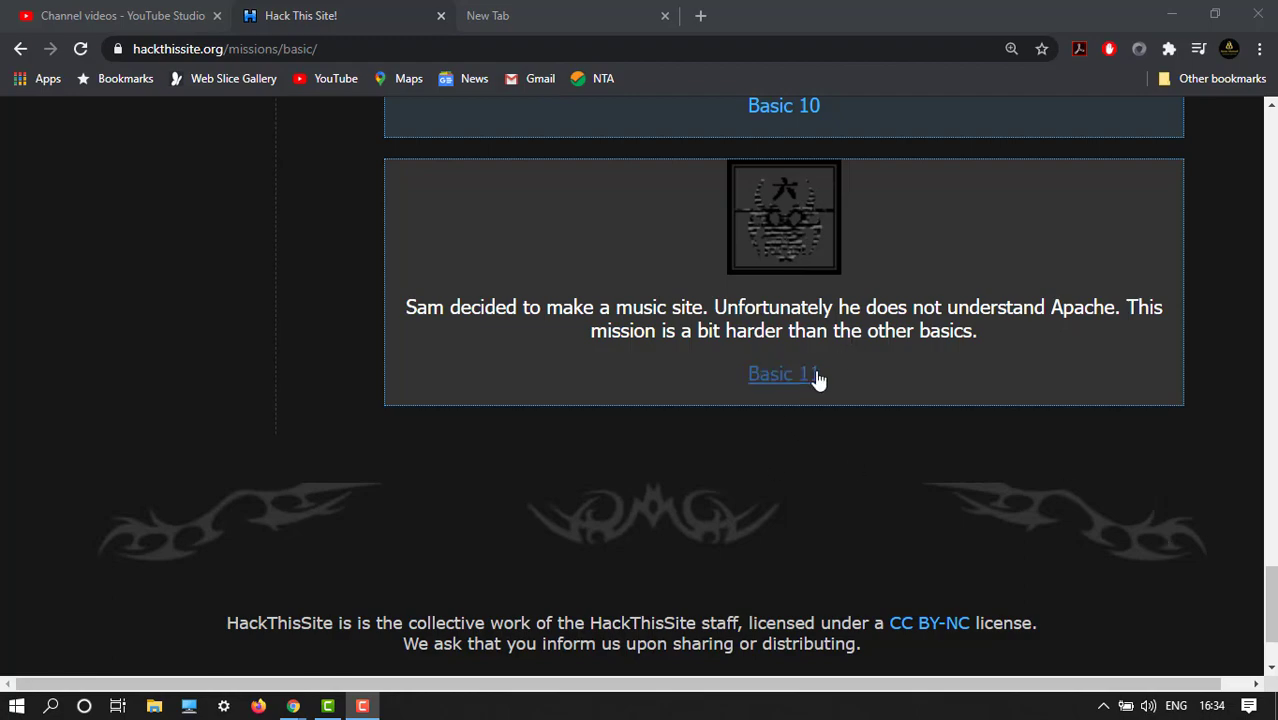
Review the Basic 11 mission description about Sam's music site and Apache, and open the mission
scroll(813, 374, "up", 10)
scroll(783, 380, "up", 5)
scroll(783, 380, "down", 10)
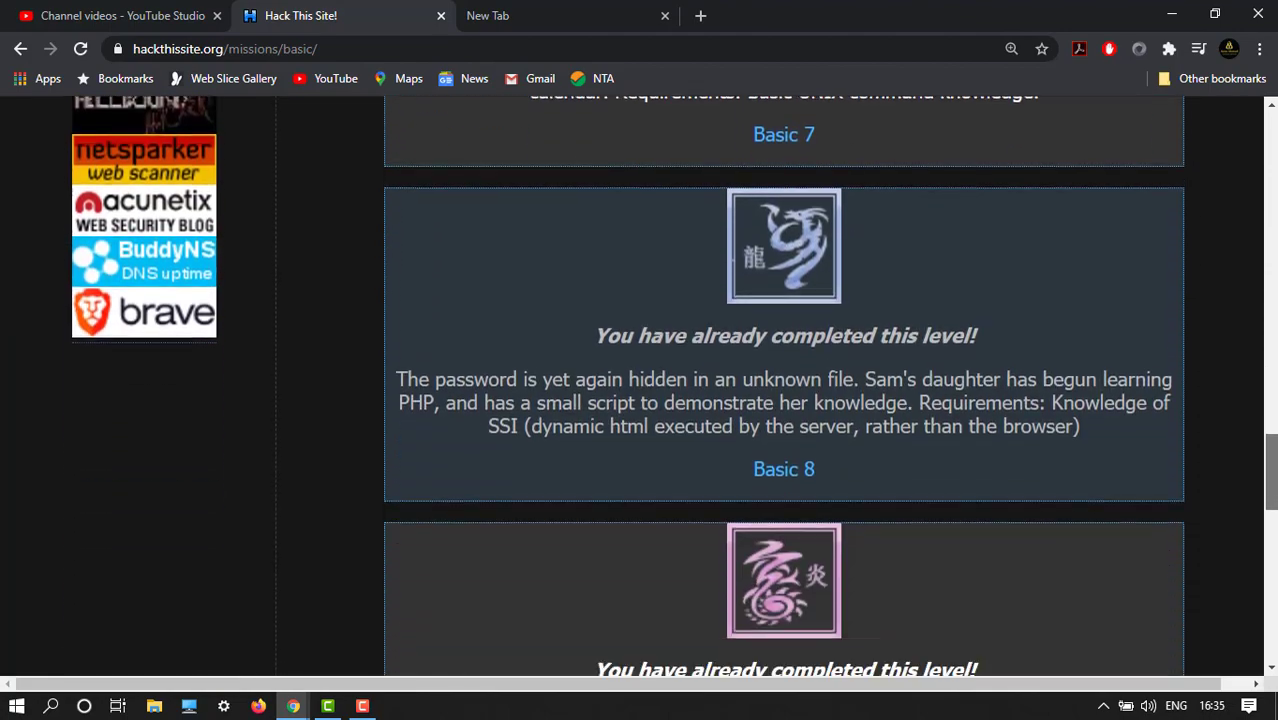
scroll(1206, 551, "down", 5)
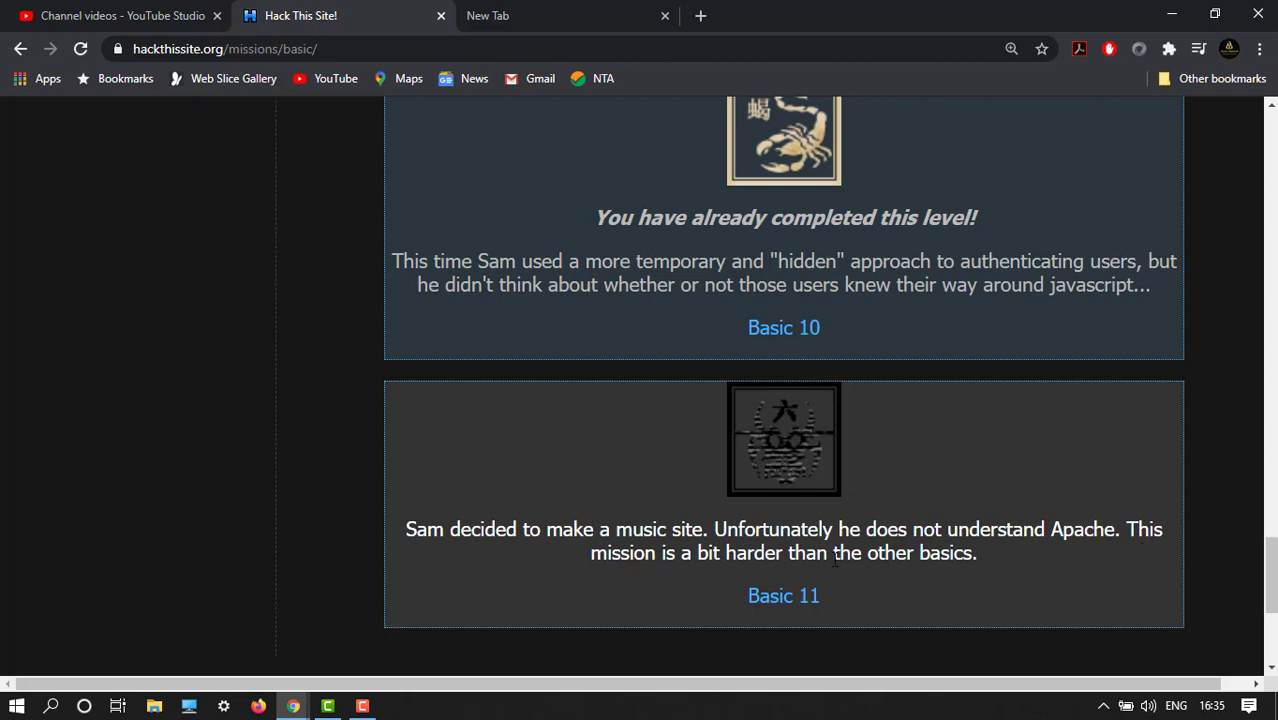
scroll(1259, 541, "down", 2)
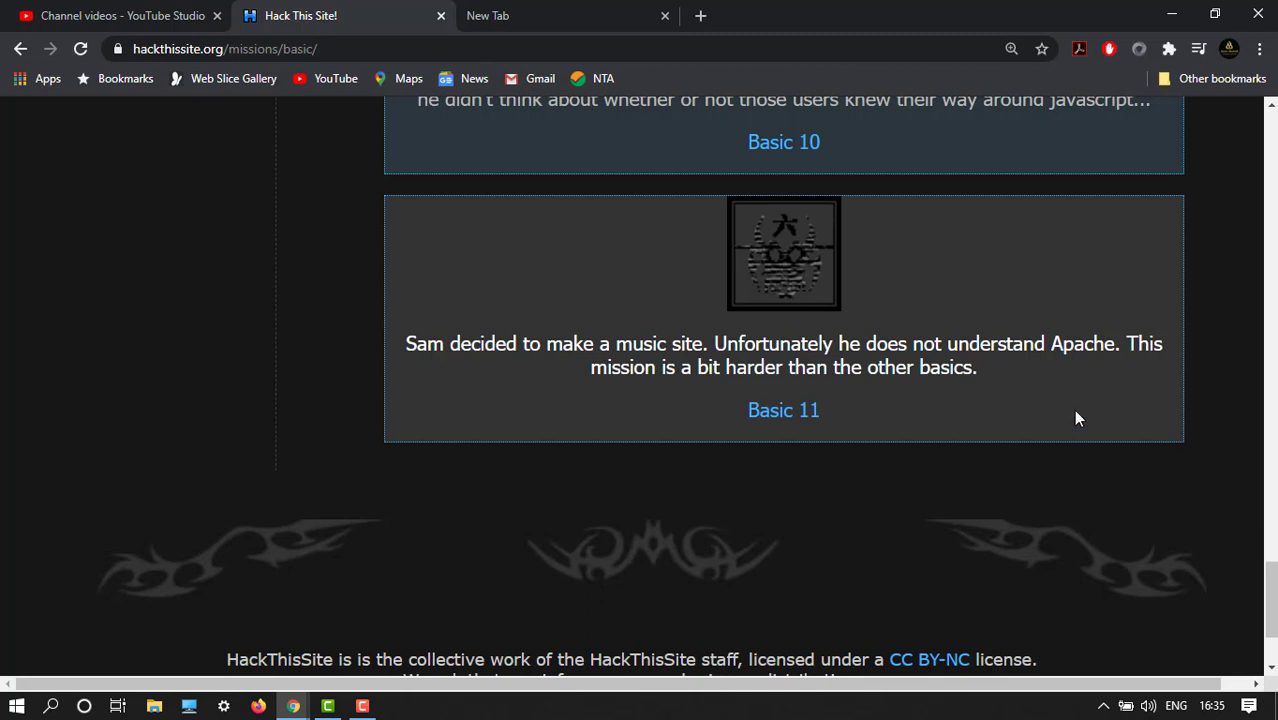
left_click_drag(1081, 352, 1096, 360)
left_click(1100, 345)
left_click_drag(1052, 344, 1115, 347)
left_click(1100, 345)
left_click(777, 424)
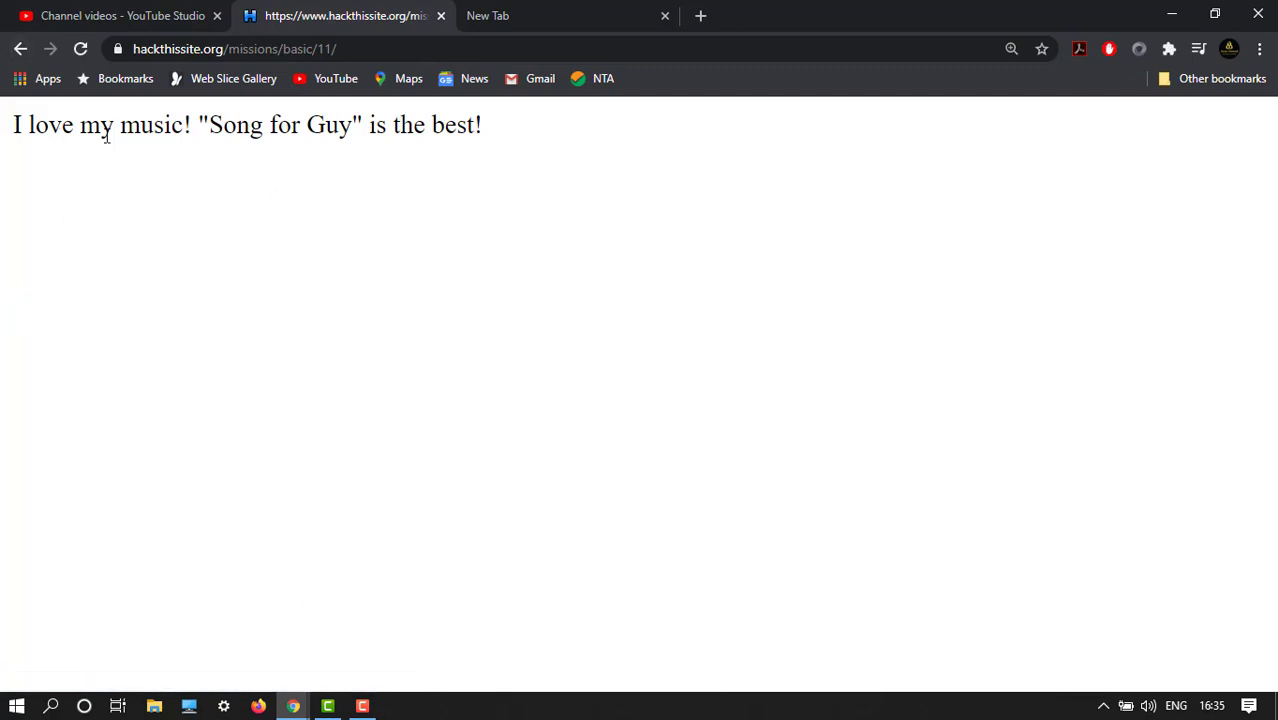
Search Google for the song title "Song for Guy" copied from the mission page, and return to the mission
left_click_drag(207, 128, 363, 128)
left_click(404, 148)
left_click_drag(219, 130, 317, 148)
left_click_drag(213, 130, 362, 128)
left_click(325, 132)
double_click(325, 132)
left_click_drag(208, 122, 350, 140)
key("ctrl+c")
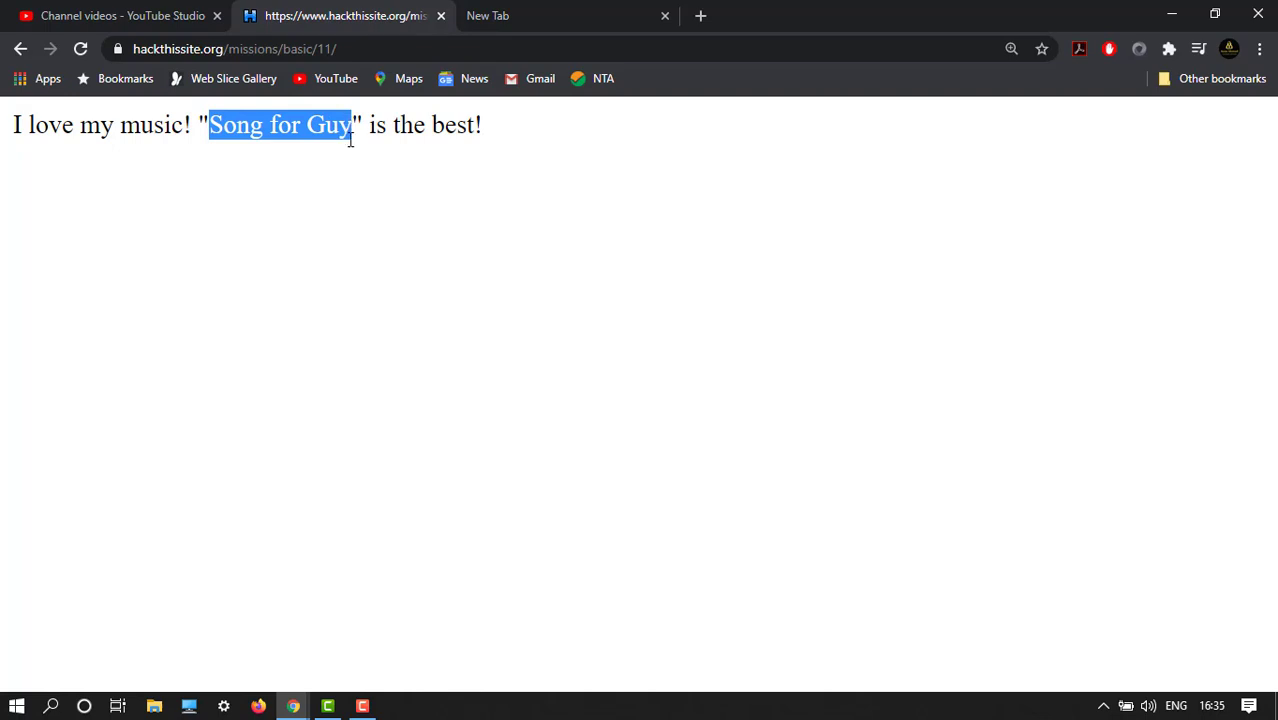
left_click(493, 14)
key("ctrl+v")
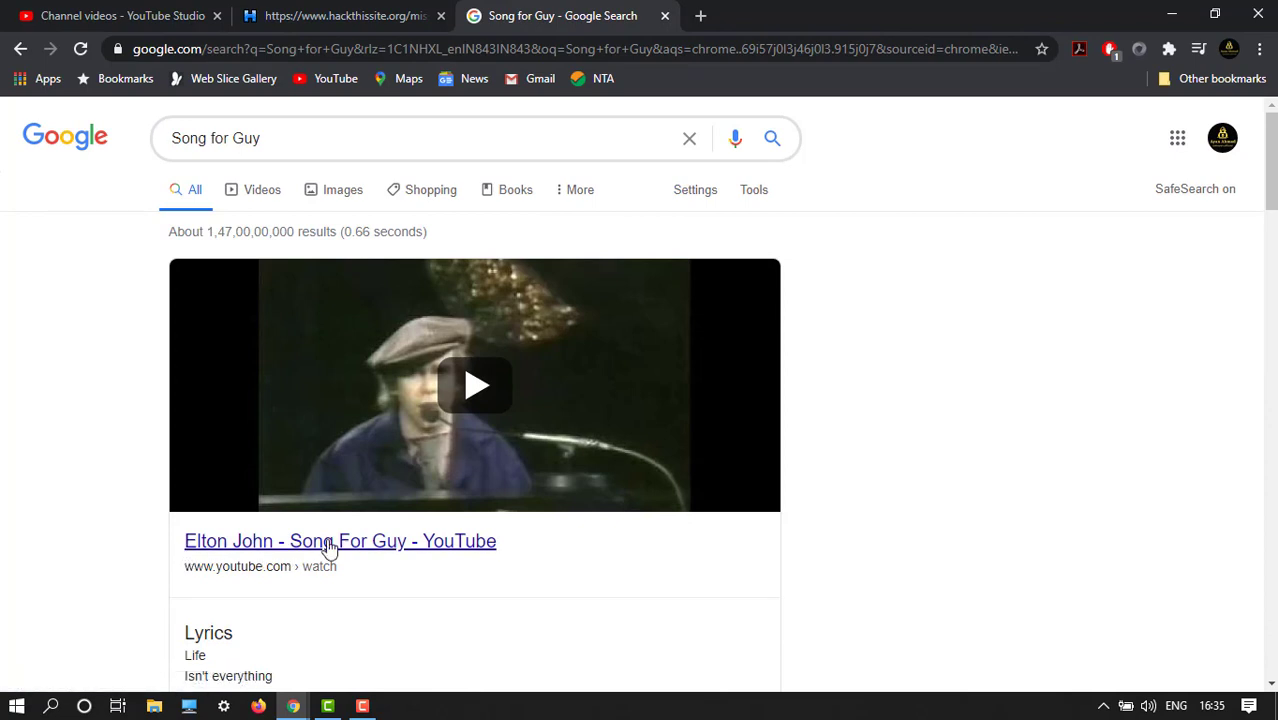
left_click(388, 12)
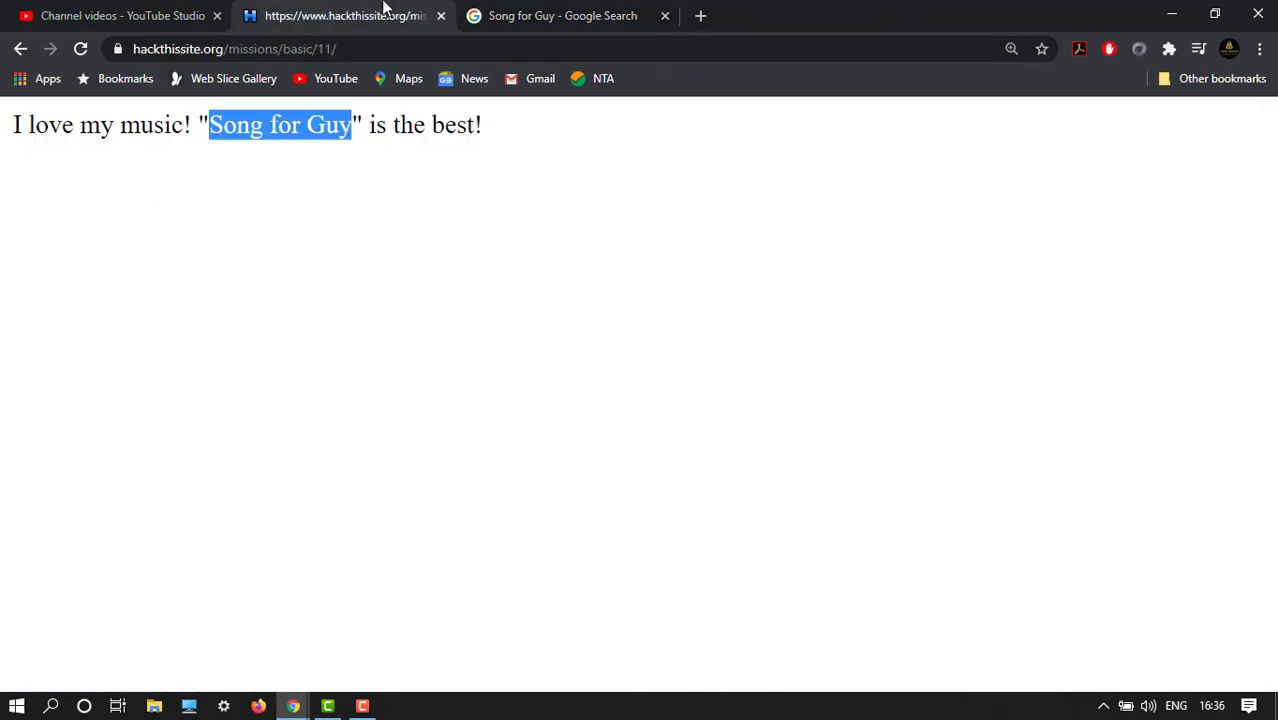
Try to open the address /missions/basic/11/elton and go back to the mission page
left_click(337, 228)
left_click(368, 50)
key("End")
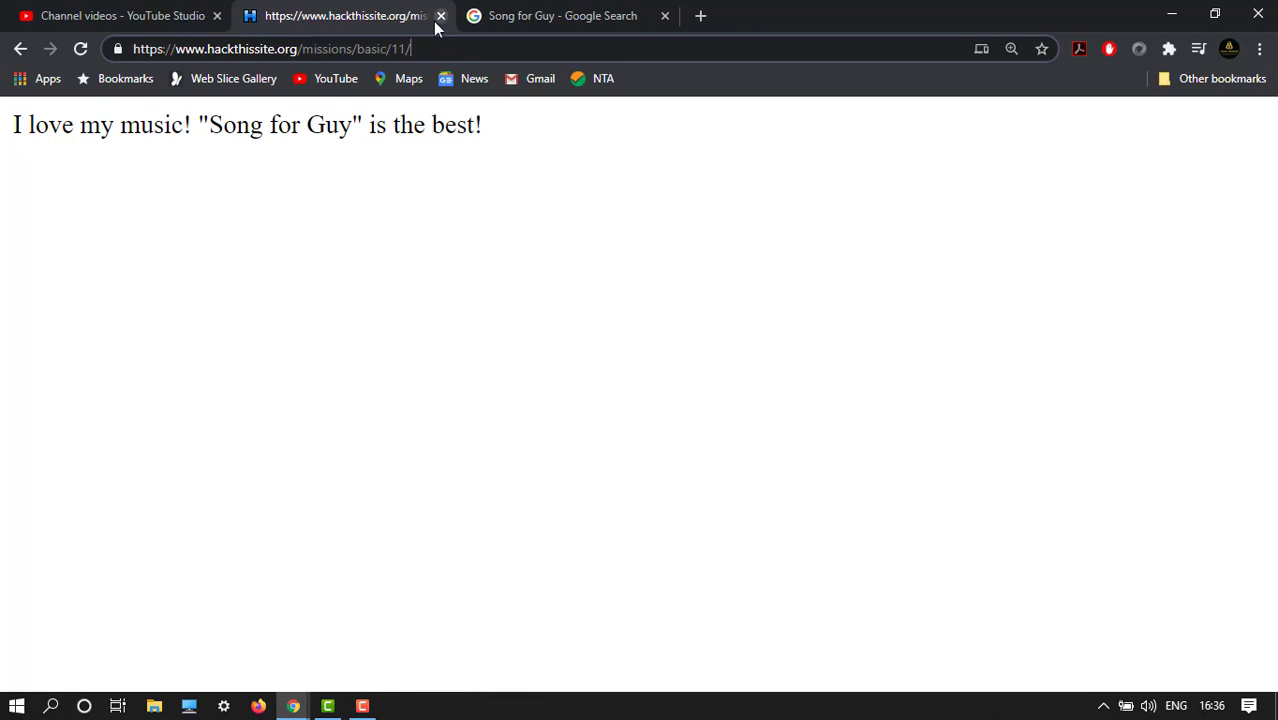
type("elton")
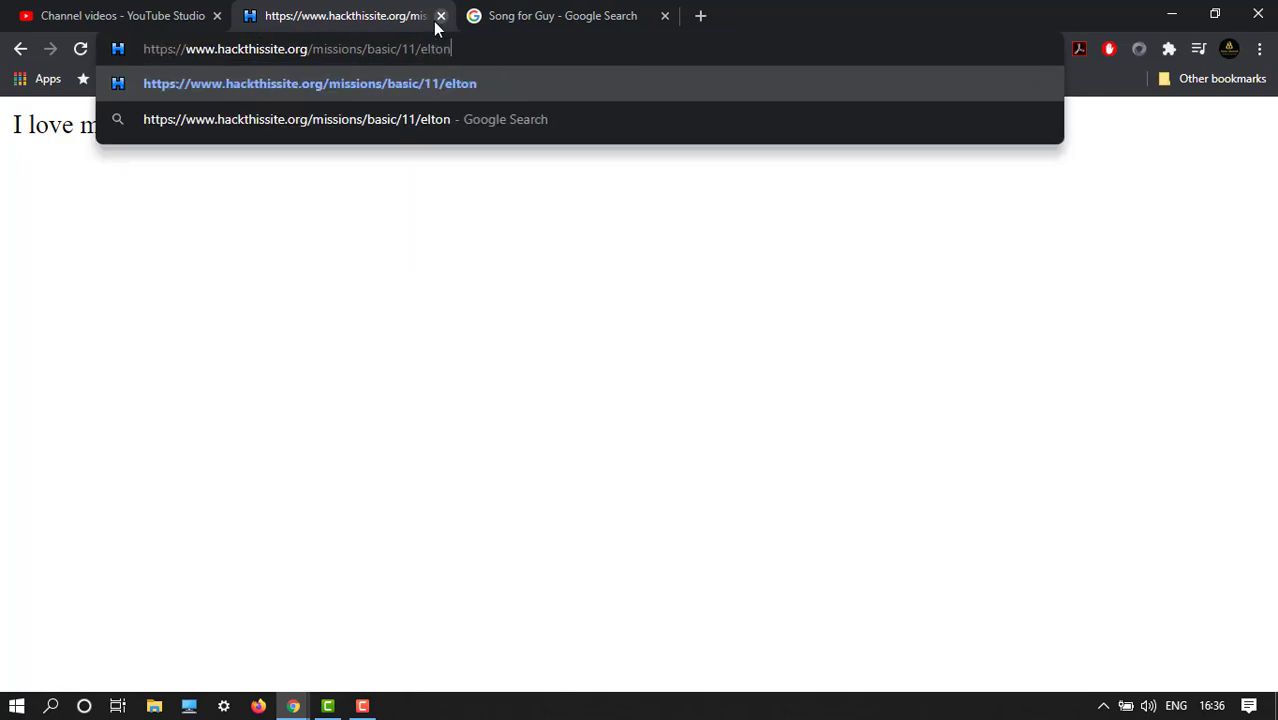
key("Return")
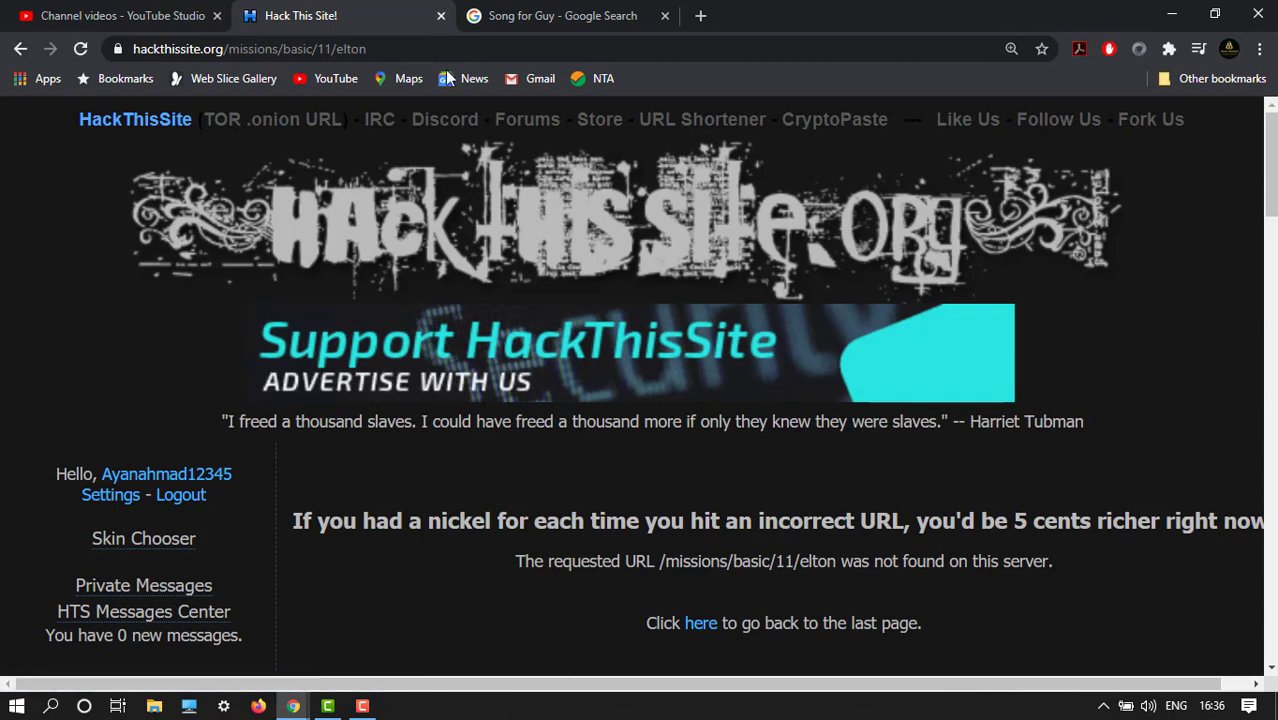
left_click(30, 54)
Open the directory listing at /missions/basic/11/e
left_click(364, 52)
key("End")
type("e")
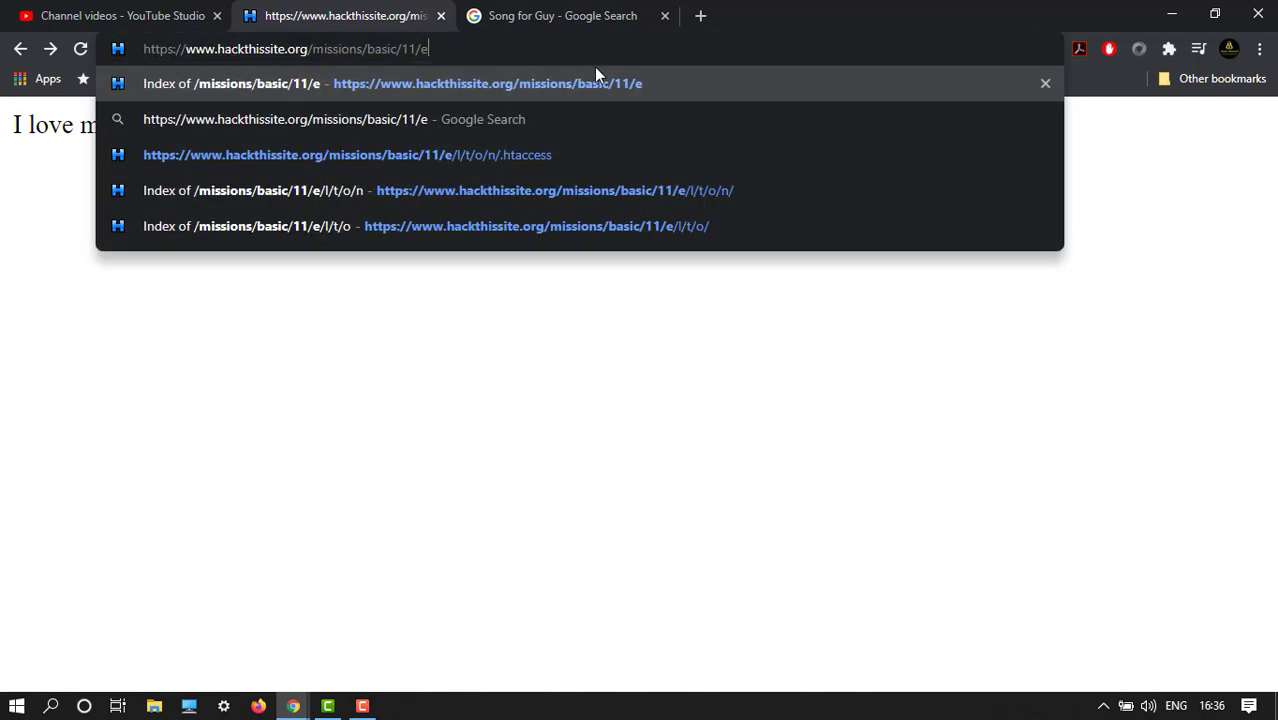
key("Return")
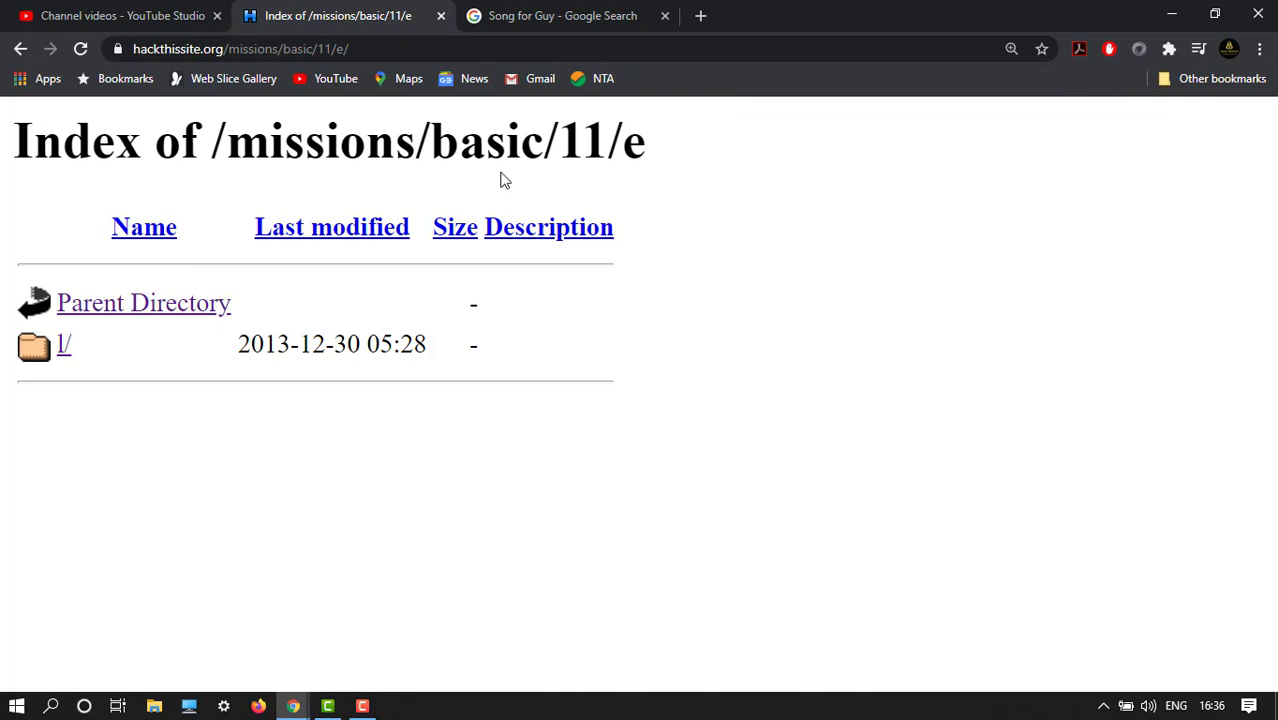
Browse down through the nested l, t and o folders into the n folder
left_click(65, 352)
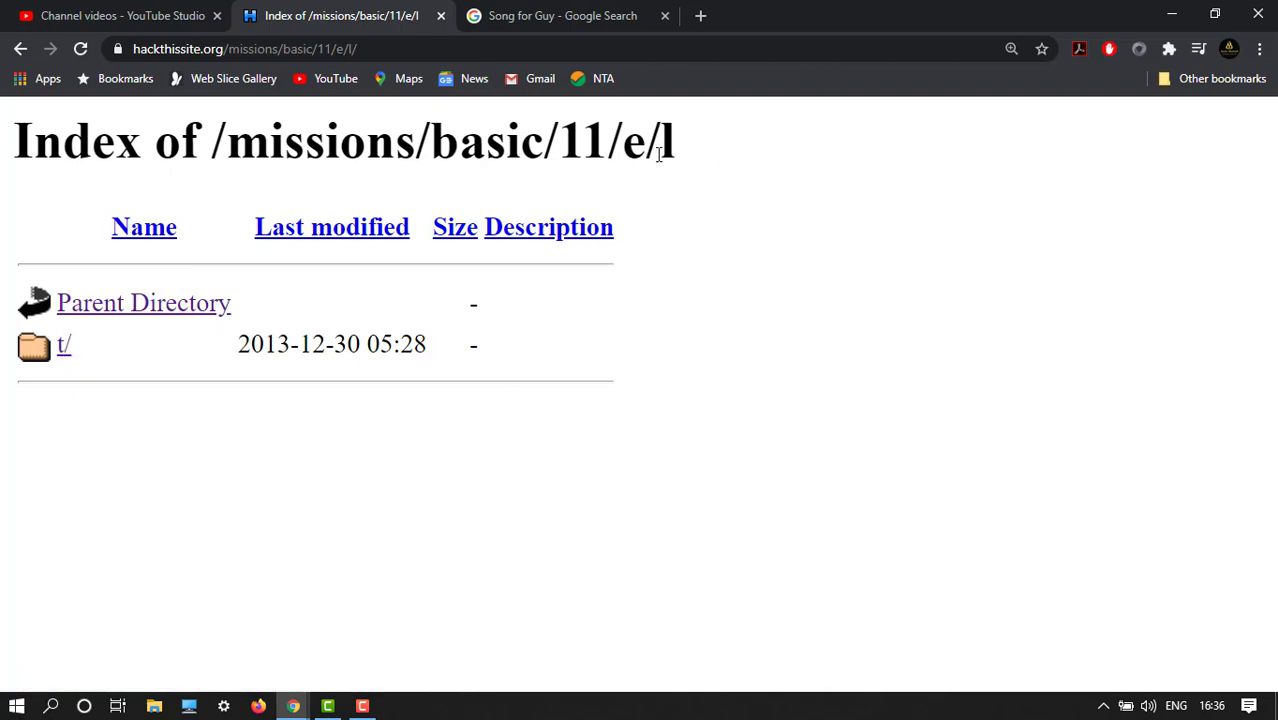
left_click(66, 350)
left_click(66, 350)
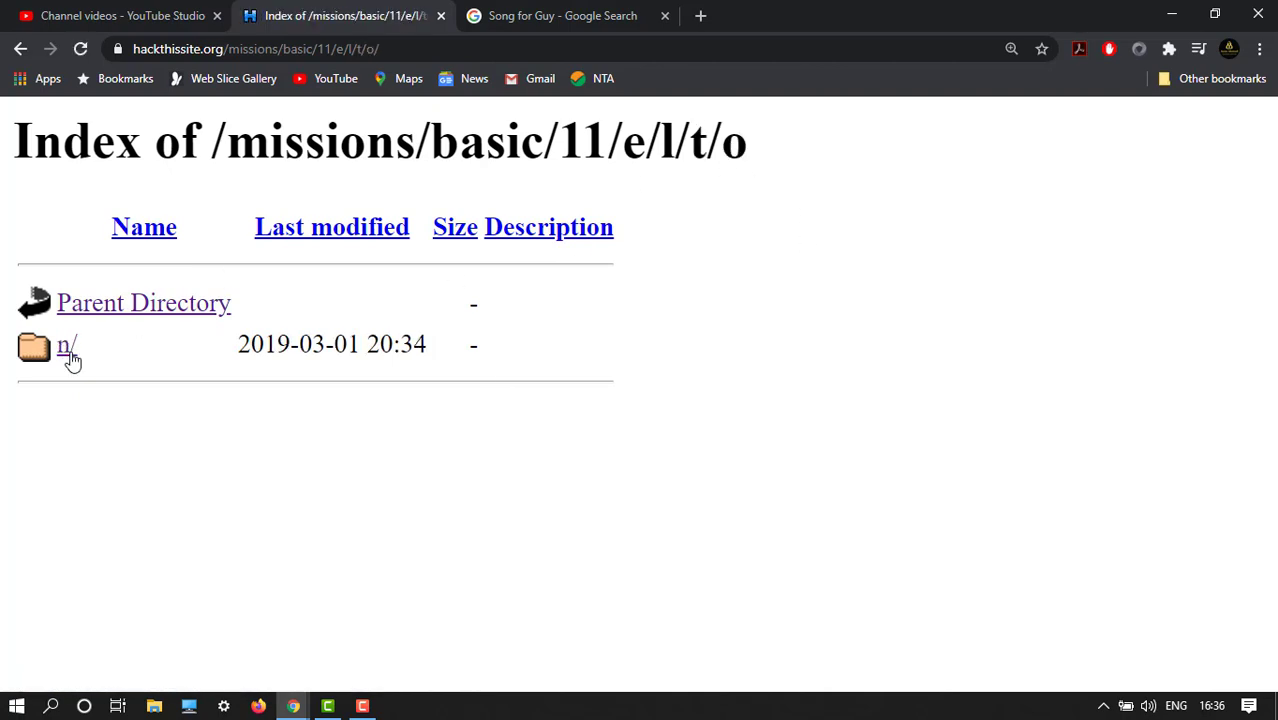
left_click(69, 354)
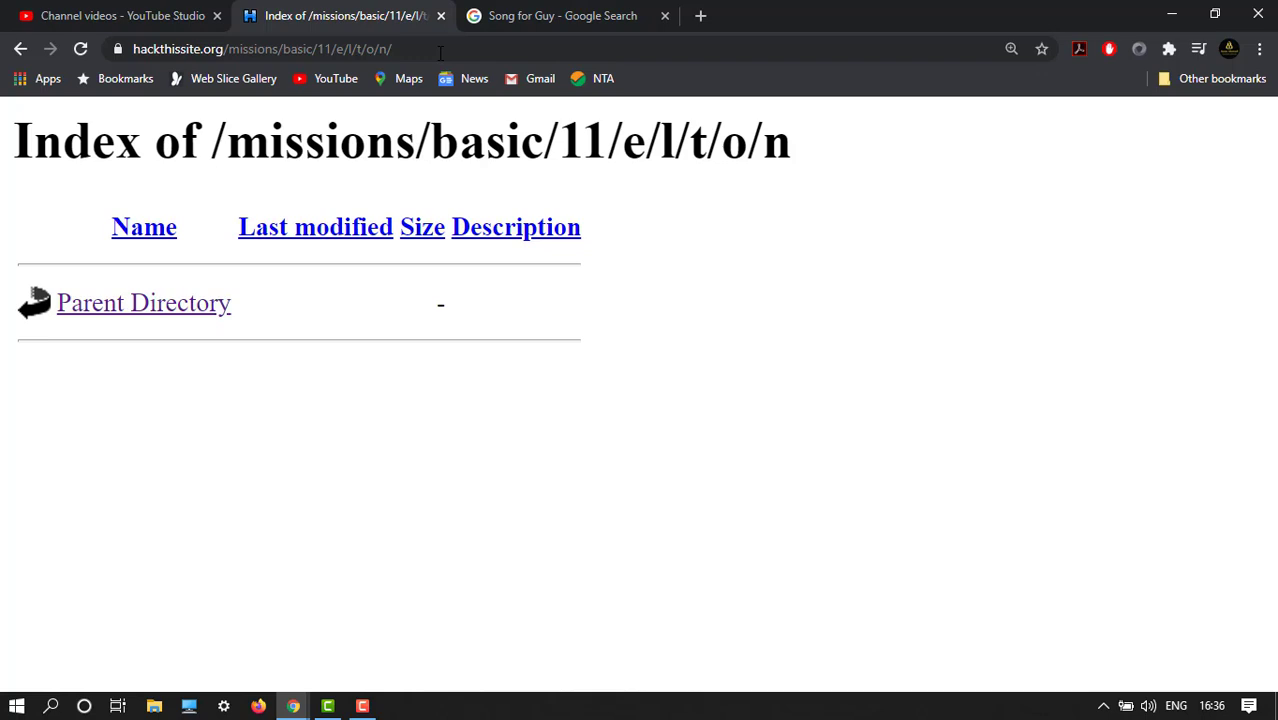
Open the .htaccess file inside /missions/basic/11/e/l/t/o/n/
left_click(436, 53)
left_click(437, 52)
type(".ht")
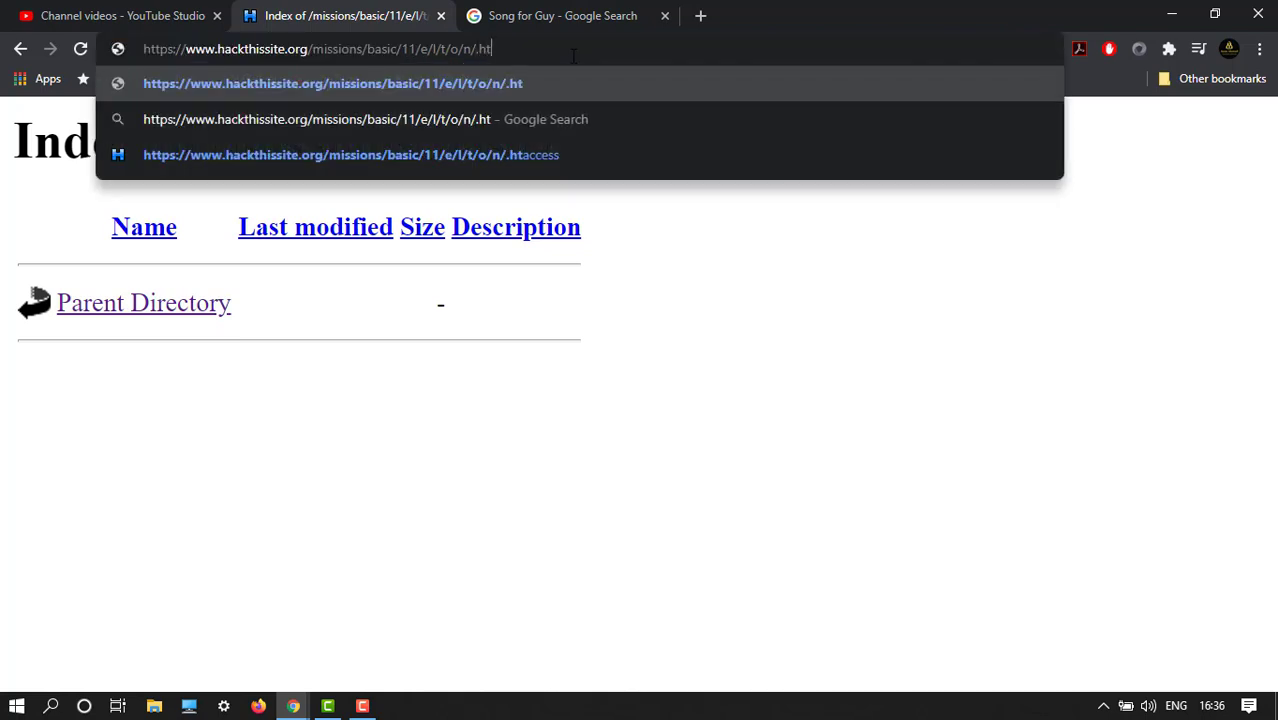
type(".htaccess")
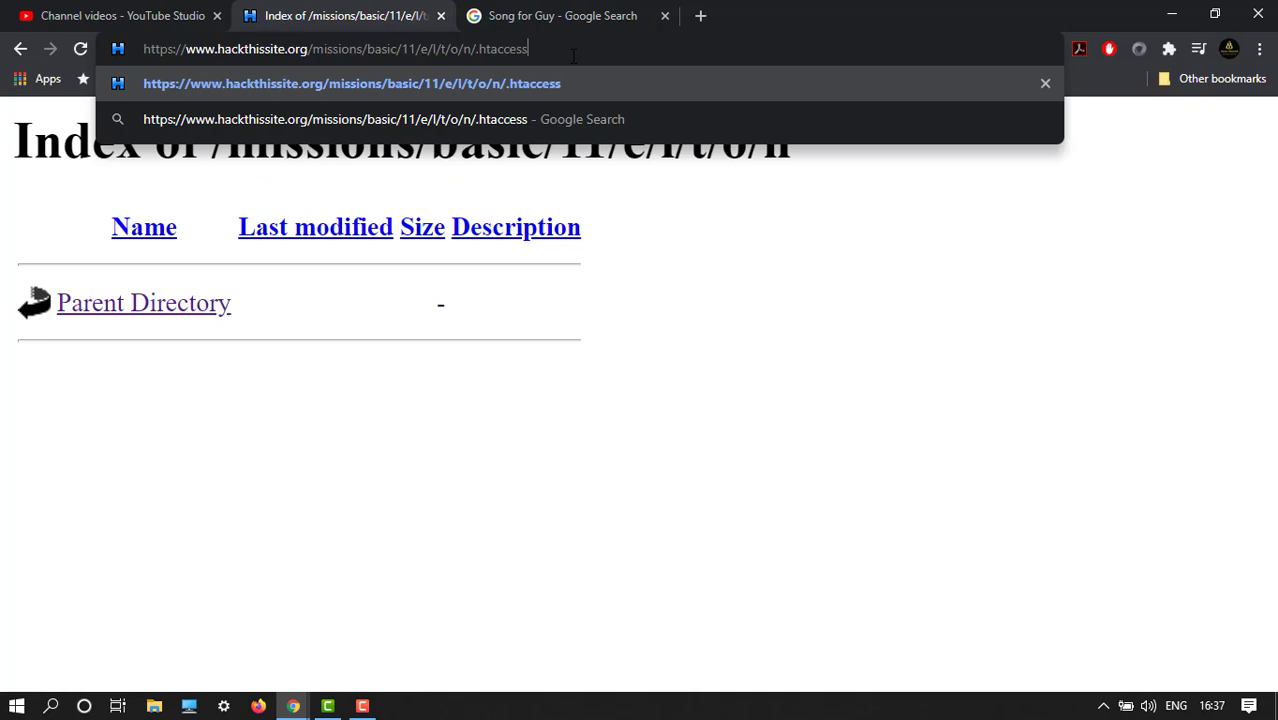
key("Return")
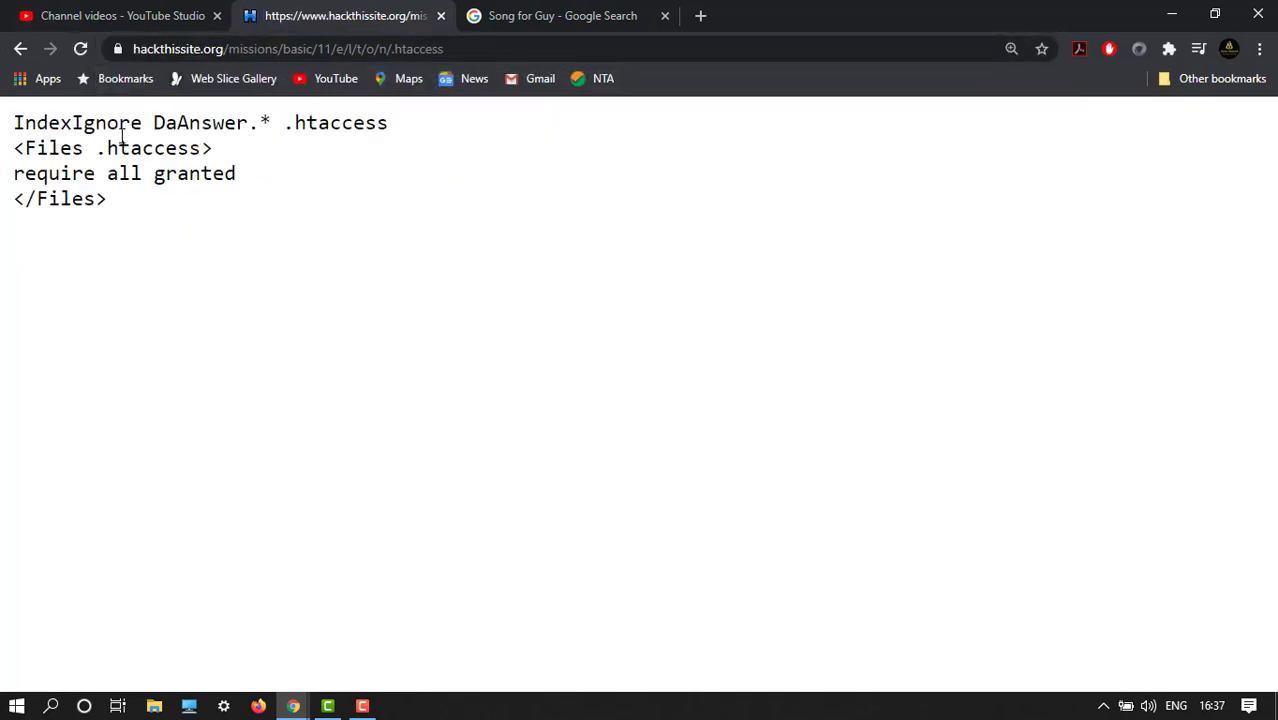
Copy the name DaAnswer from the IndexIgnore line and open it in place of .htaccess in the n folder
left_click_drag(155, 123, 244, 128)
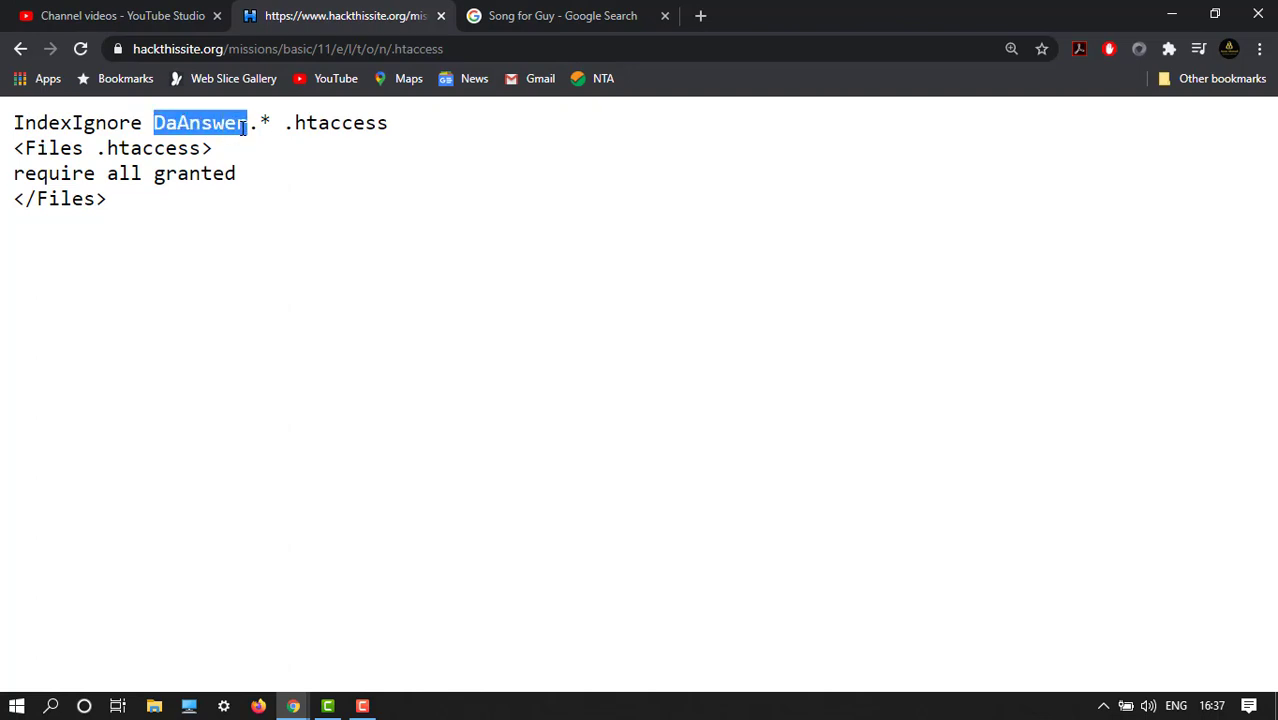
right_click(234, 126)
left_click(256, 140)
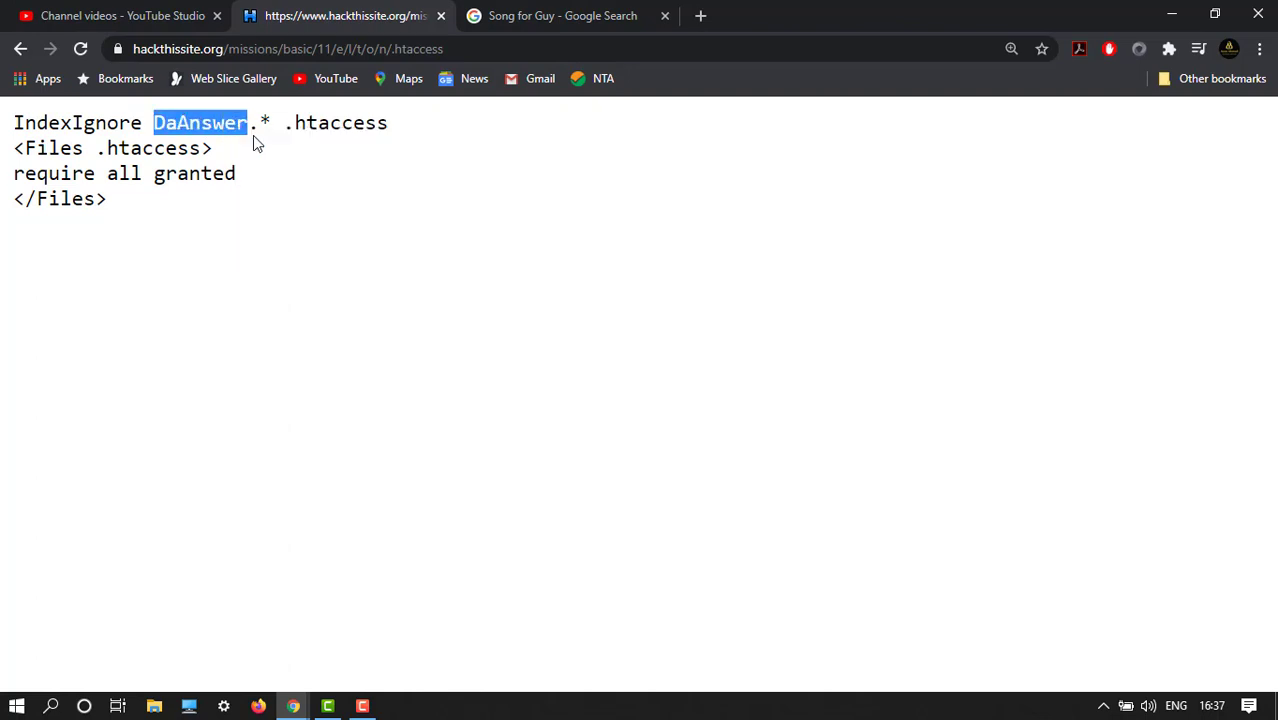
left_click(445, 42)
key("End")
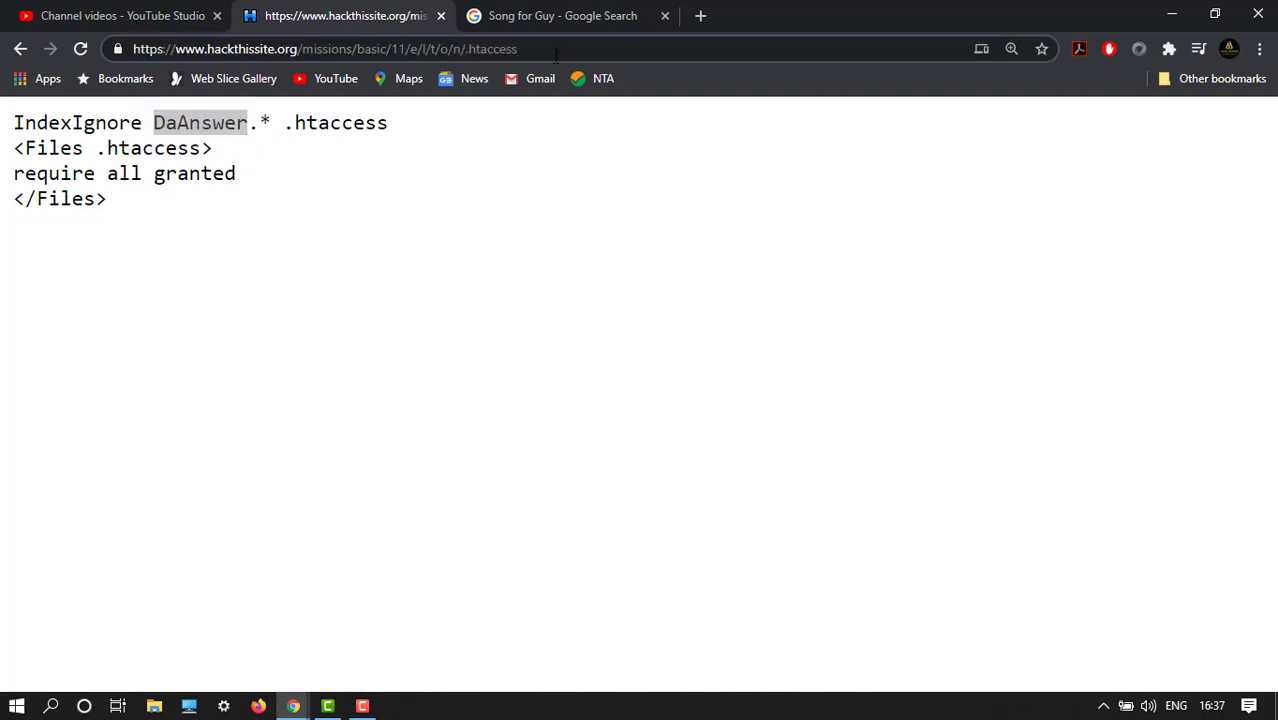
key("BackSpace")
key("BackSpace")
key("BackSpace")
key("BackSpace")
key("BackSpace")
key("BackSpace")
key("BackSpace")
key("BackSpace")
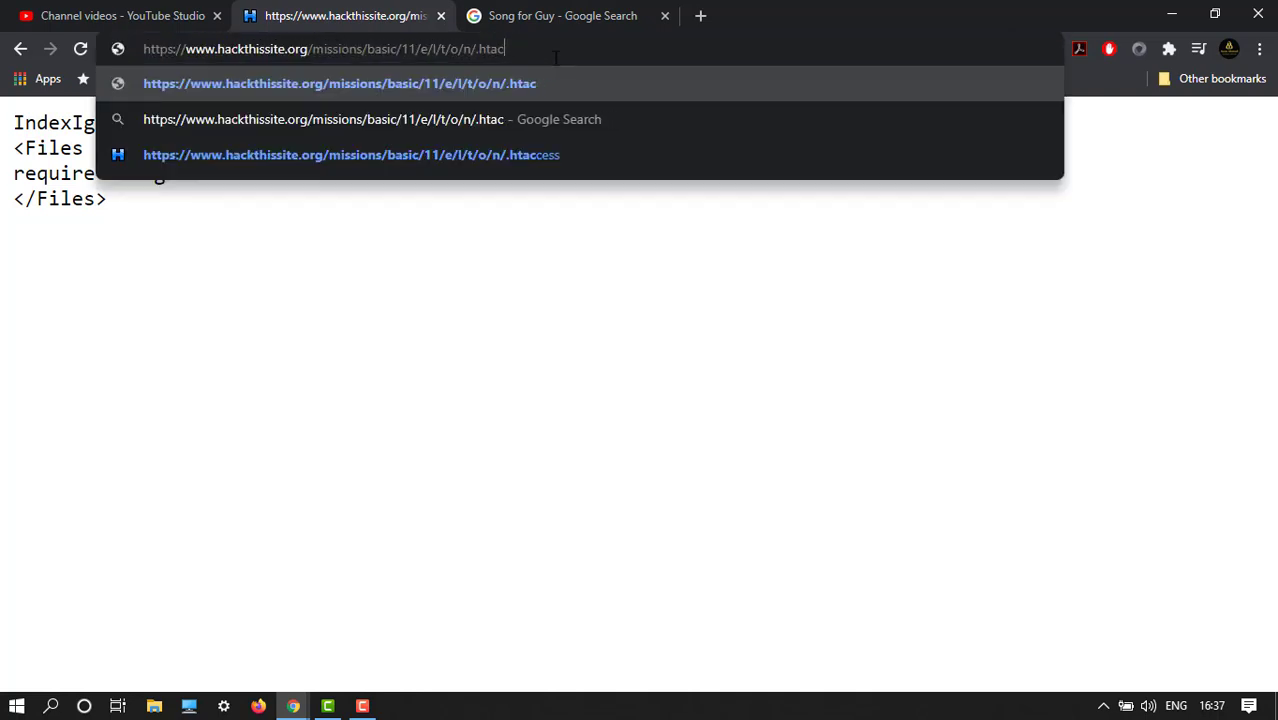
key("BackSpace")
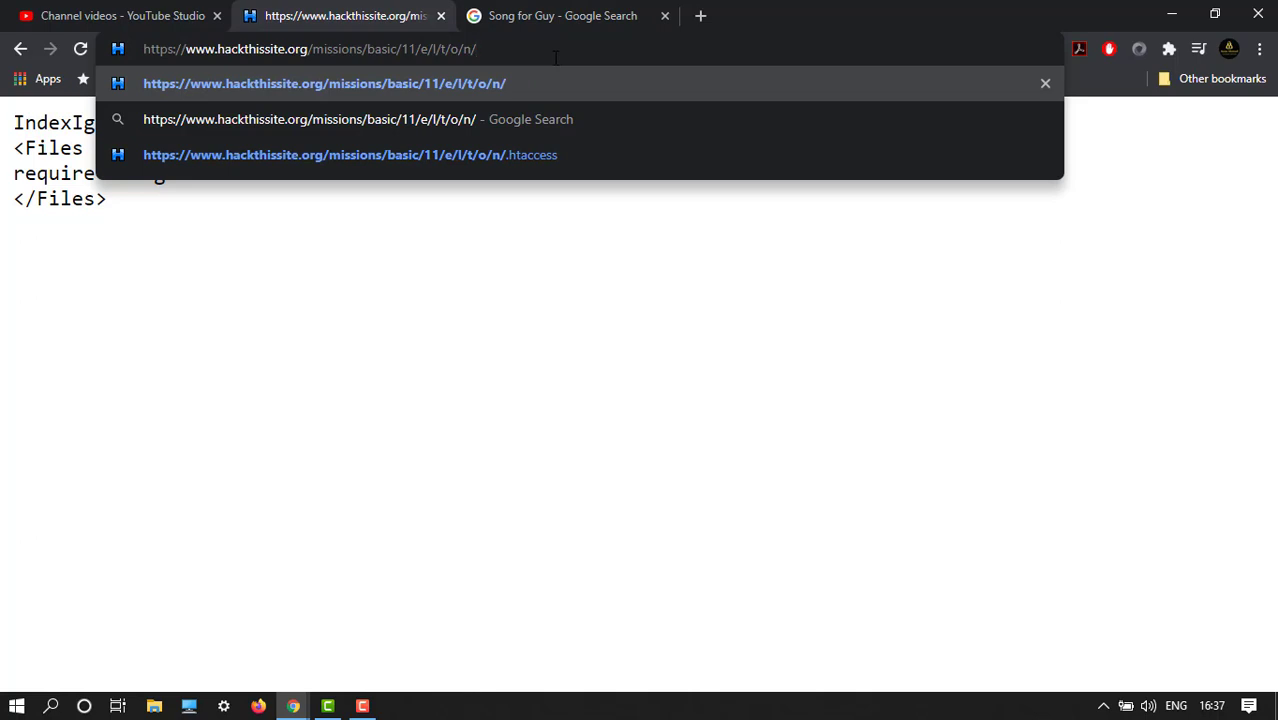
type("DaAnswer")
key("Return")
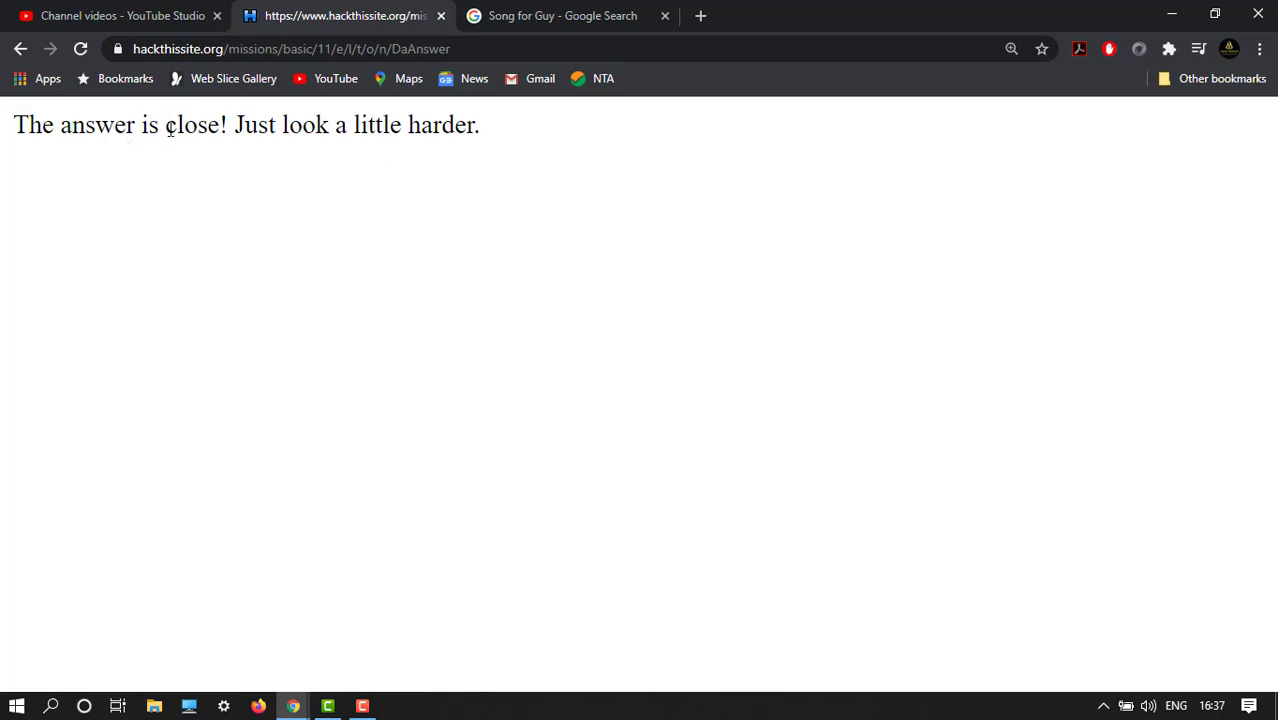
Read the hint on the DaAnswer page and shorten the address to reopen /missions/basic/11/
left_click_drag(167, 128, 222, 128)
left_click(190, 130)
left_click(459, 45)
key("End")
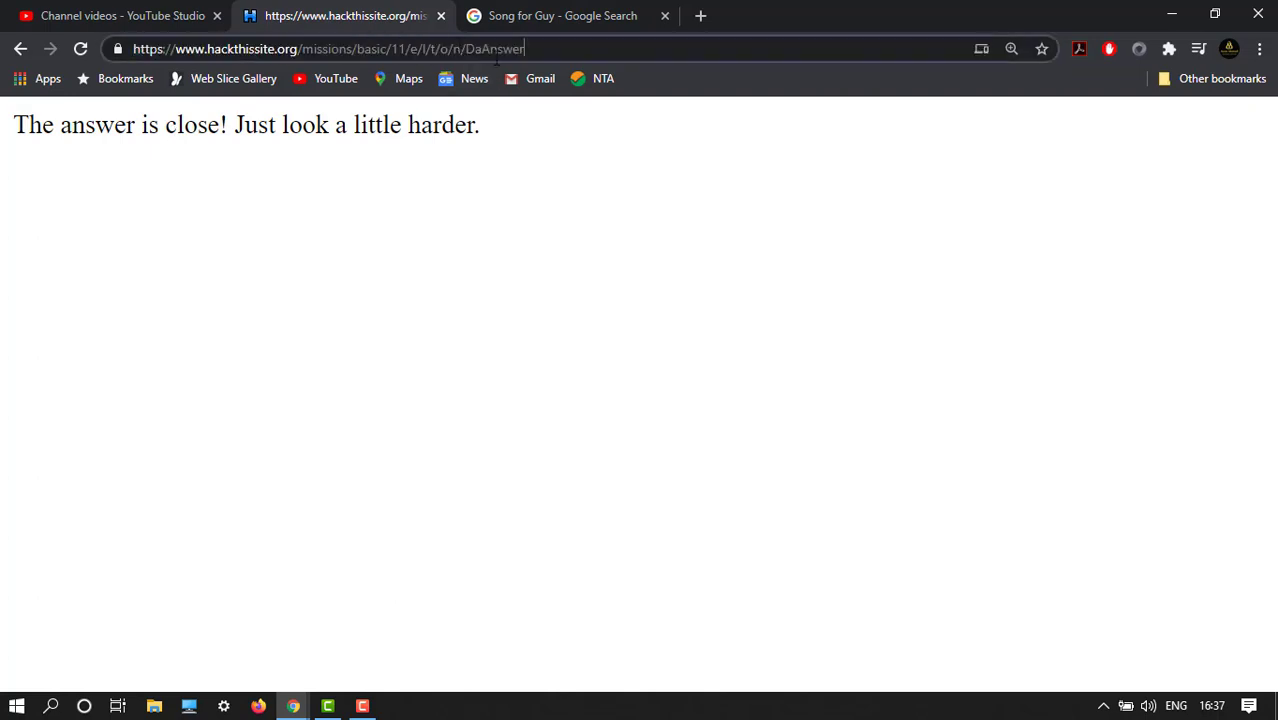
key("BackSpace")
key("BackSpace")
key("BackSpace")
key("BackSpace")
key("BackSpace")
key("BackSpace")
key("BackSpace")
key("BackSpace")
key("BackSpace")
key("BackSpace")
key("BackSpace")
key("BackSpace")
key("BackSpace")
key("BackSpace")
key("BackSpace")
key("BackSpace")
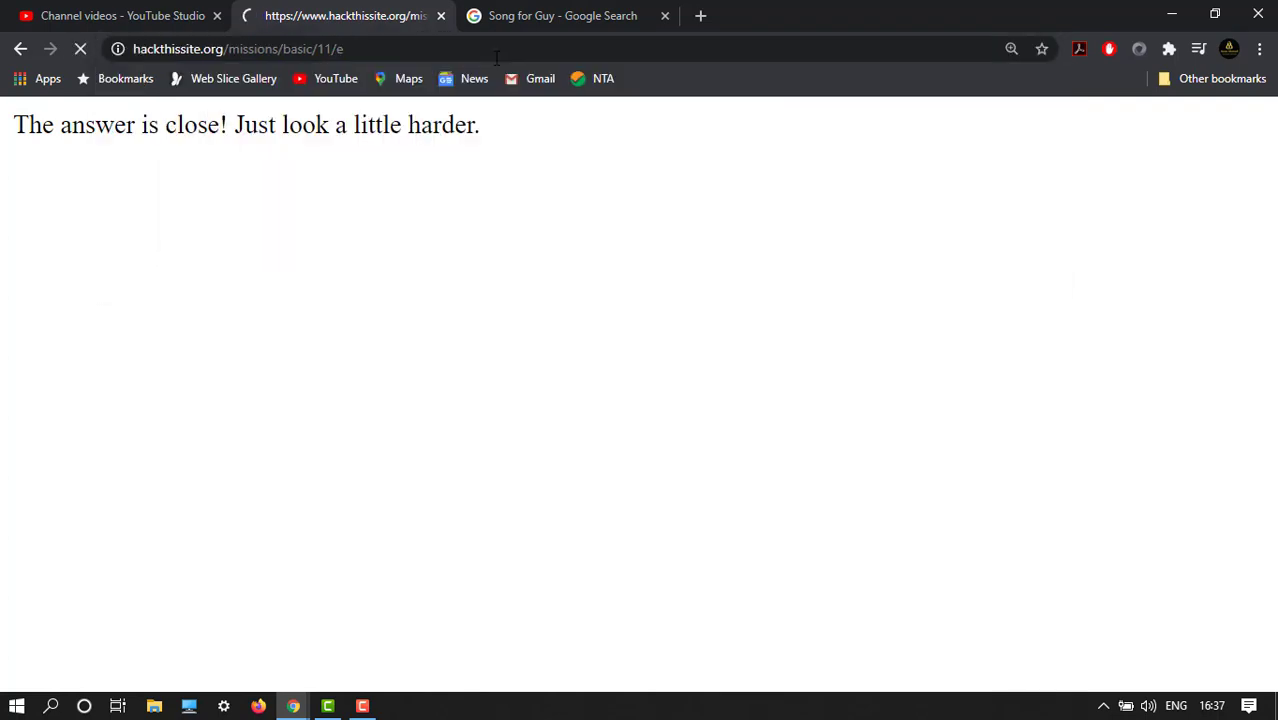
left_click(495, 49)
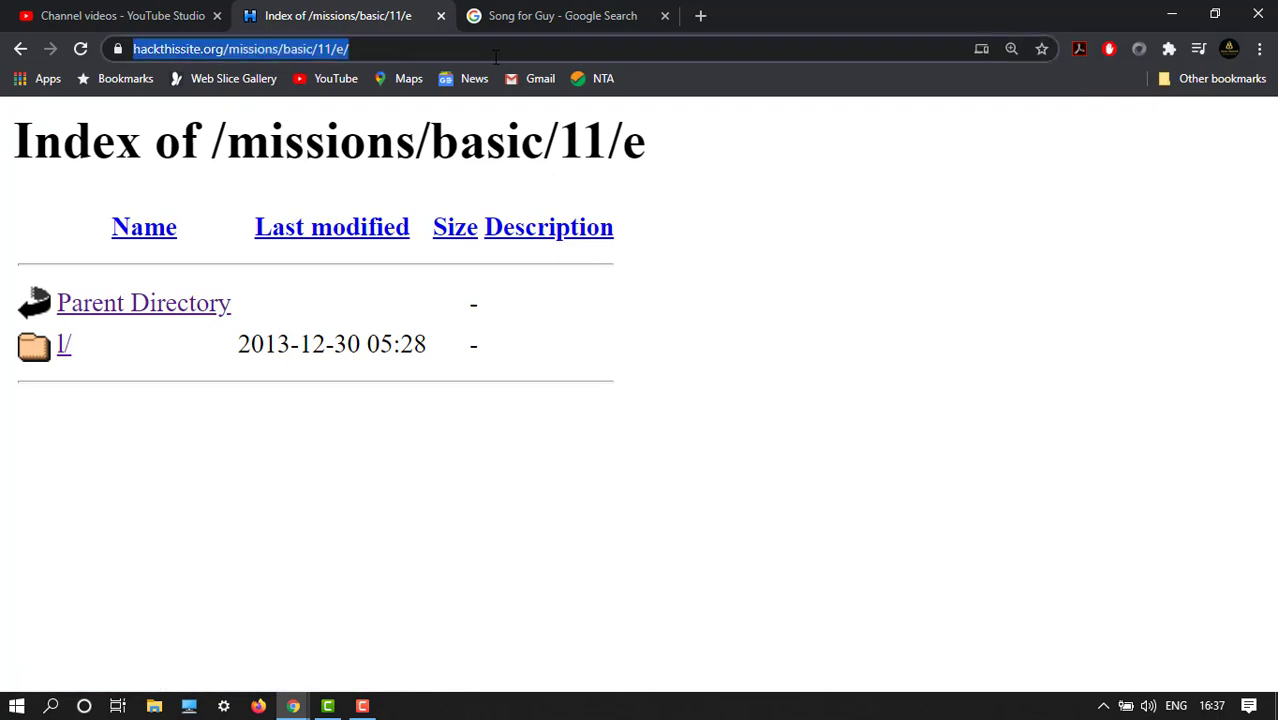
left_click(495, 55)
key("BackSpace")
key("BackSpace")
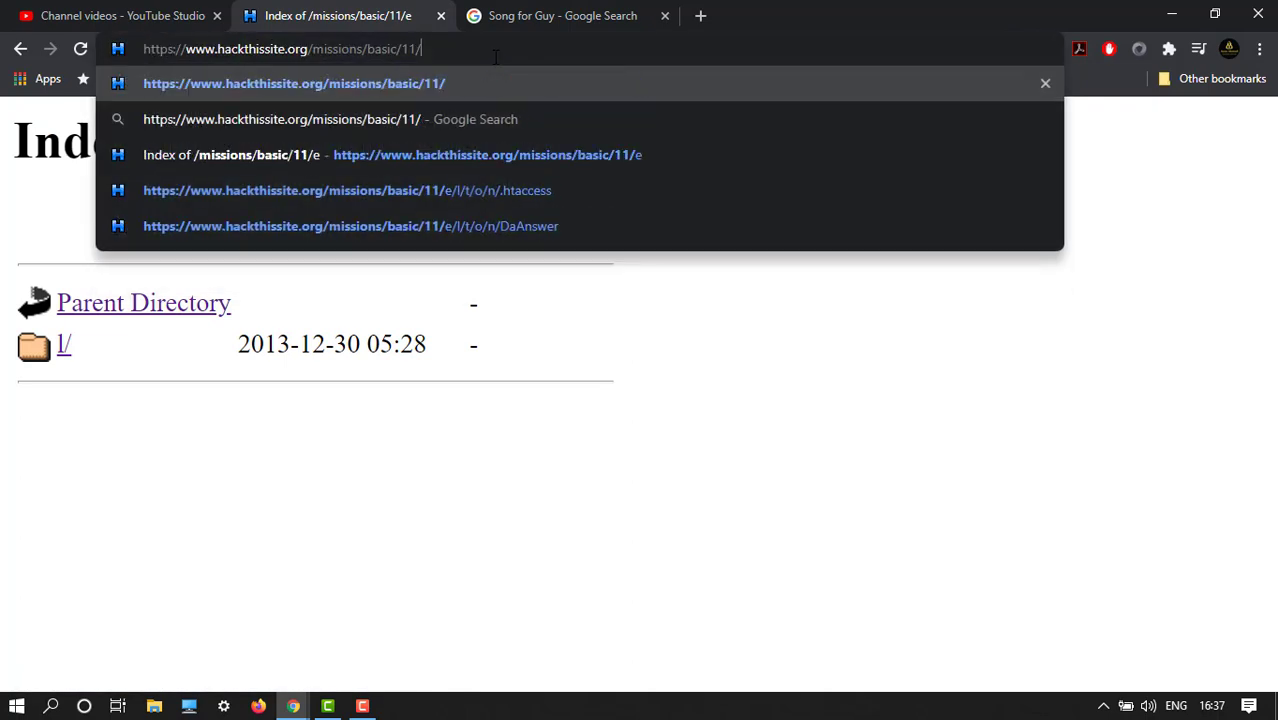
key("Return")
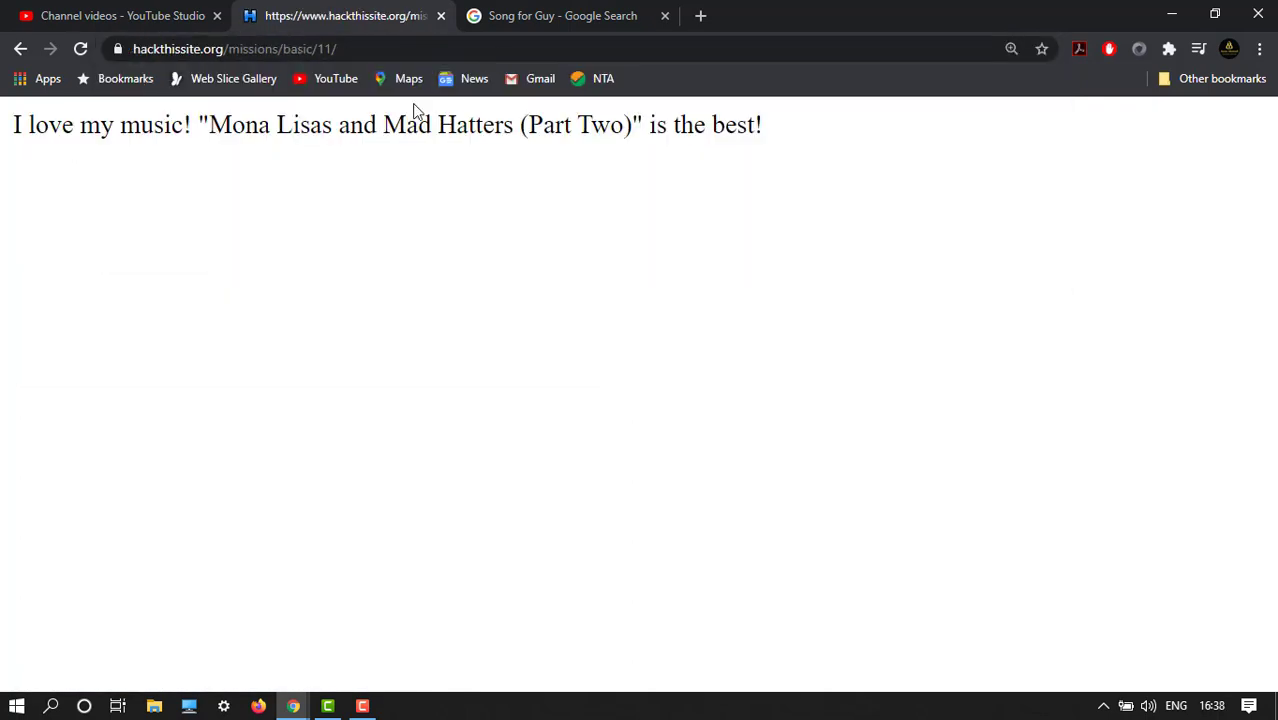
Reload the mission page to check its song title, and open the mission's index.php page
left_click_drag(209, 128, 626, 161)
left_click(80, 49)
left_click_drag(208, 125, 437, 191)
left_click(448, 192)
left_click(413, 49)
left_click(413, 49)
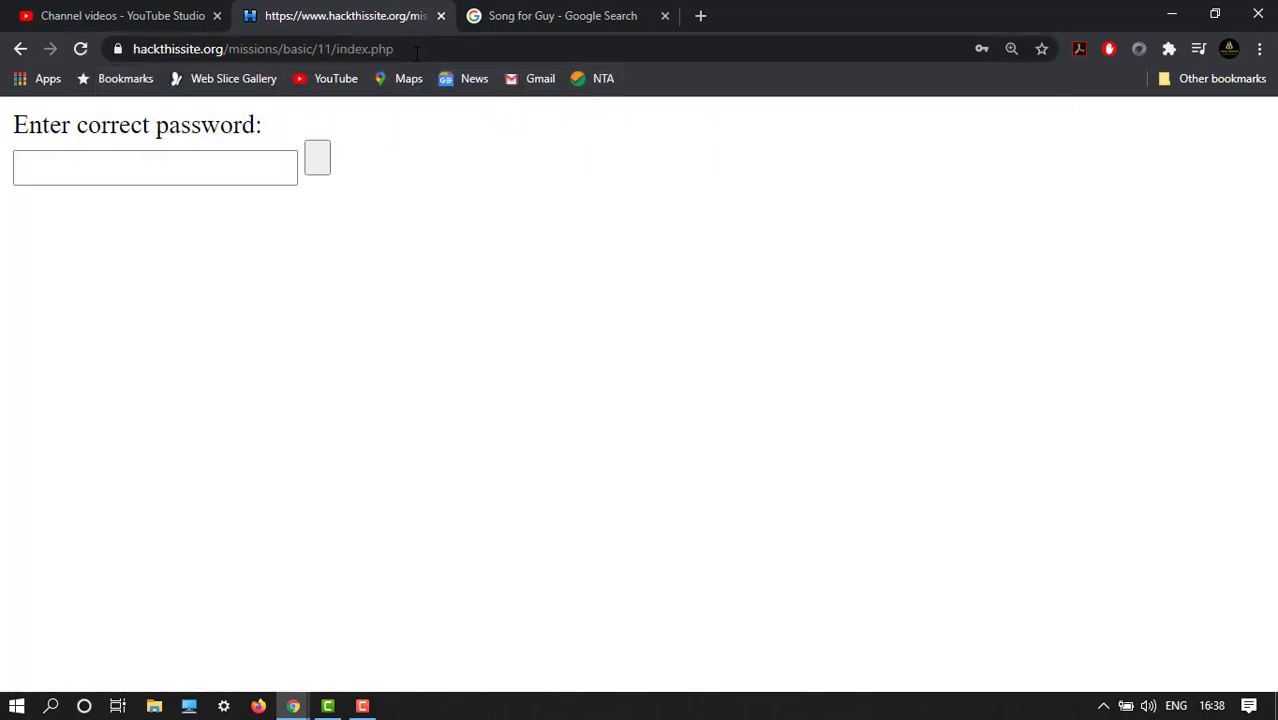
Enter the mission password, submit it, and dismiss the browser's offer to update the saved password
left_click(107, 164)
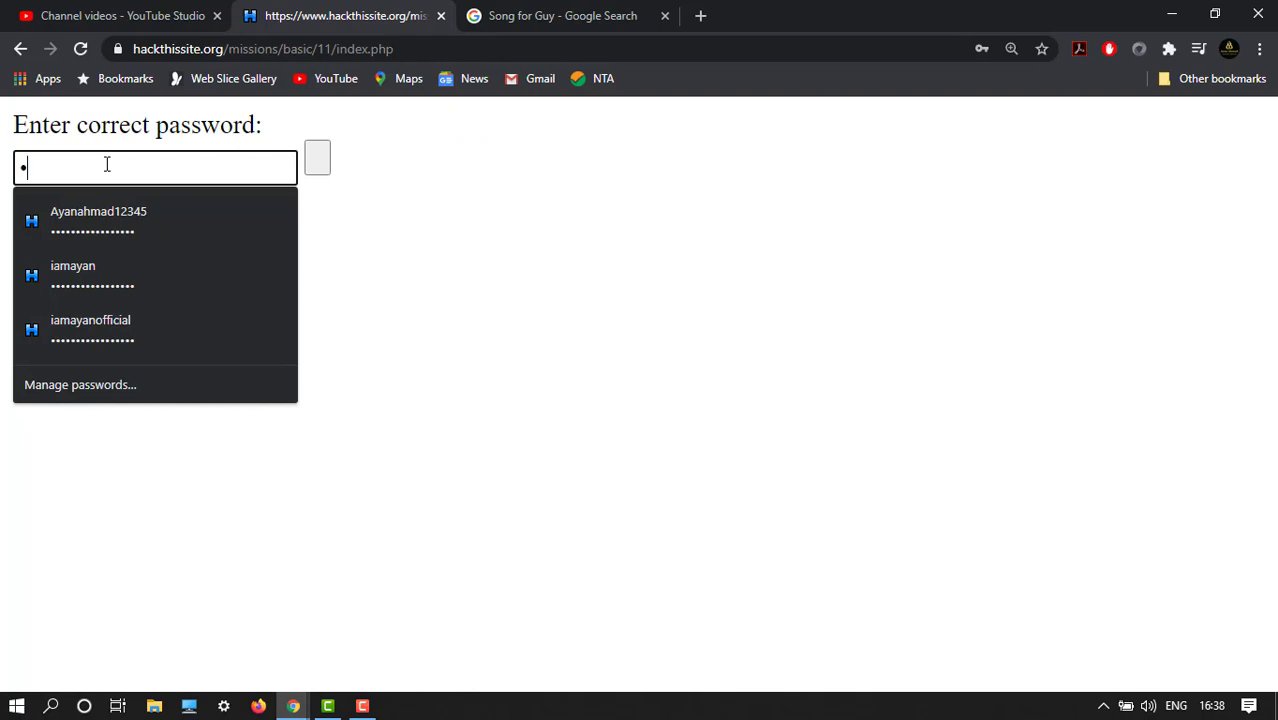
type("*****")
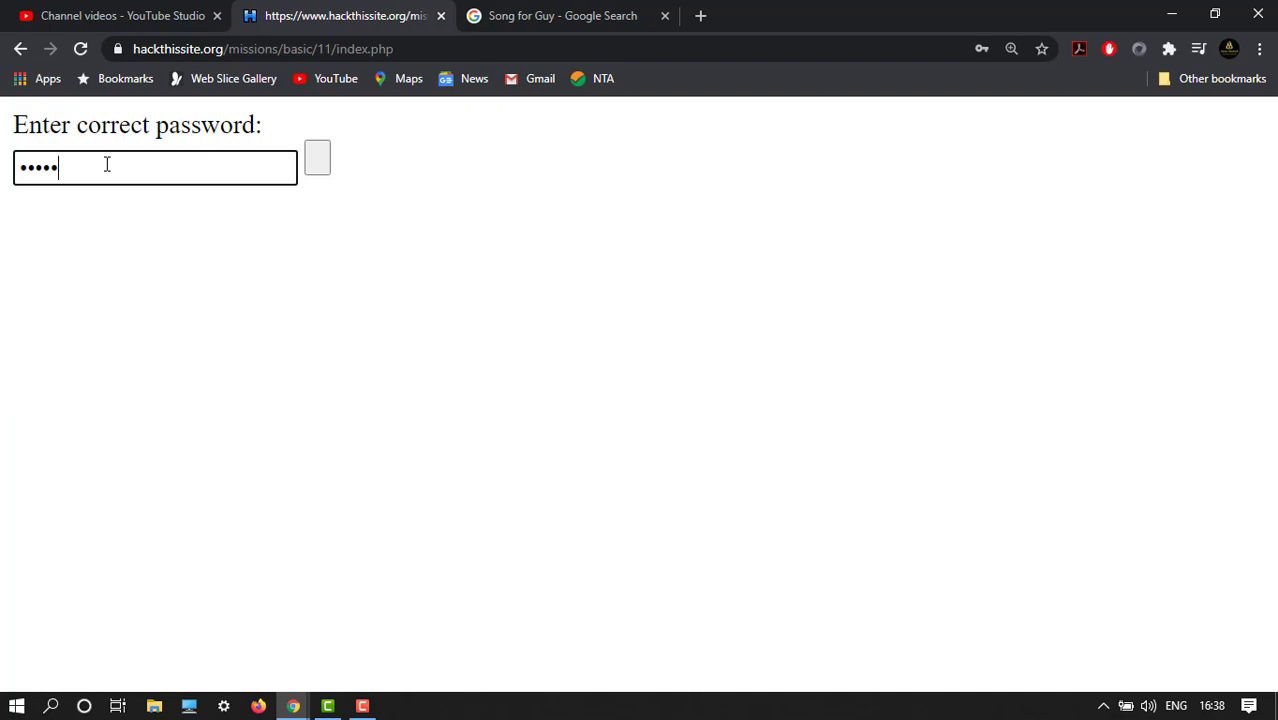
left_click(319, 171)
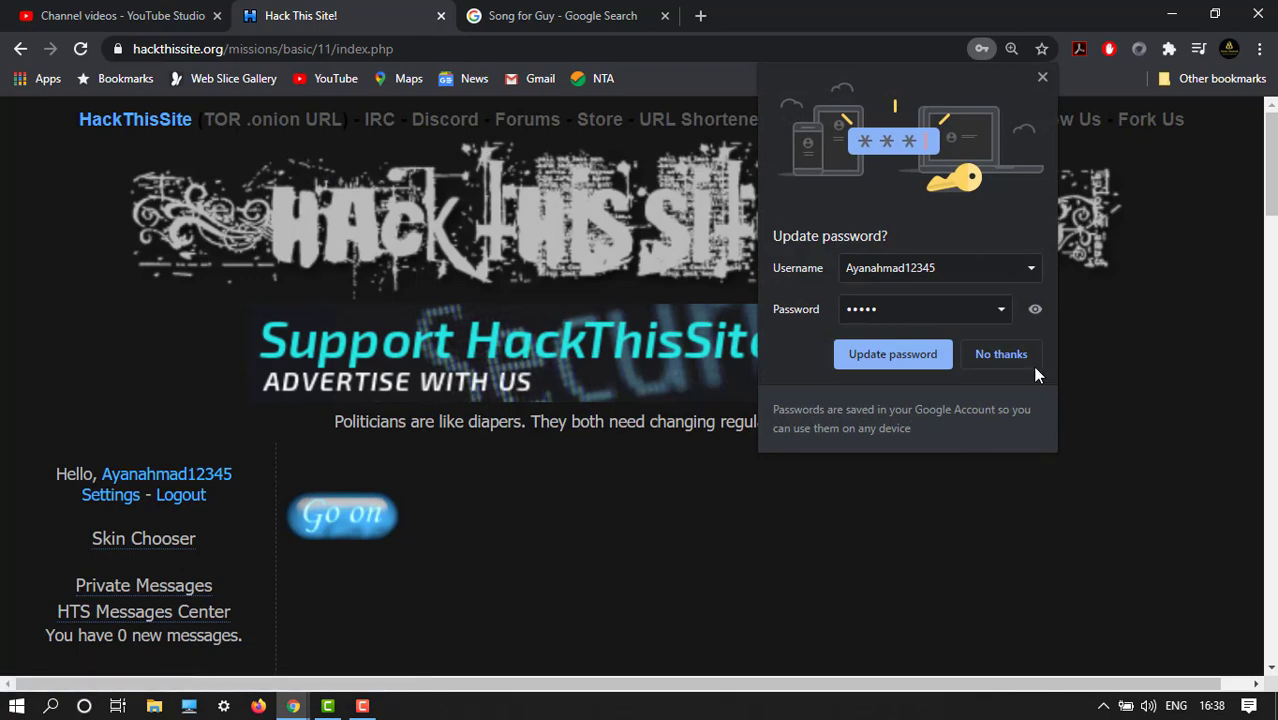
left_click(1040, 84)
Look through the resulting page and the site's list of challenge missions
scroll(374, 482, "down", 2)
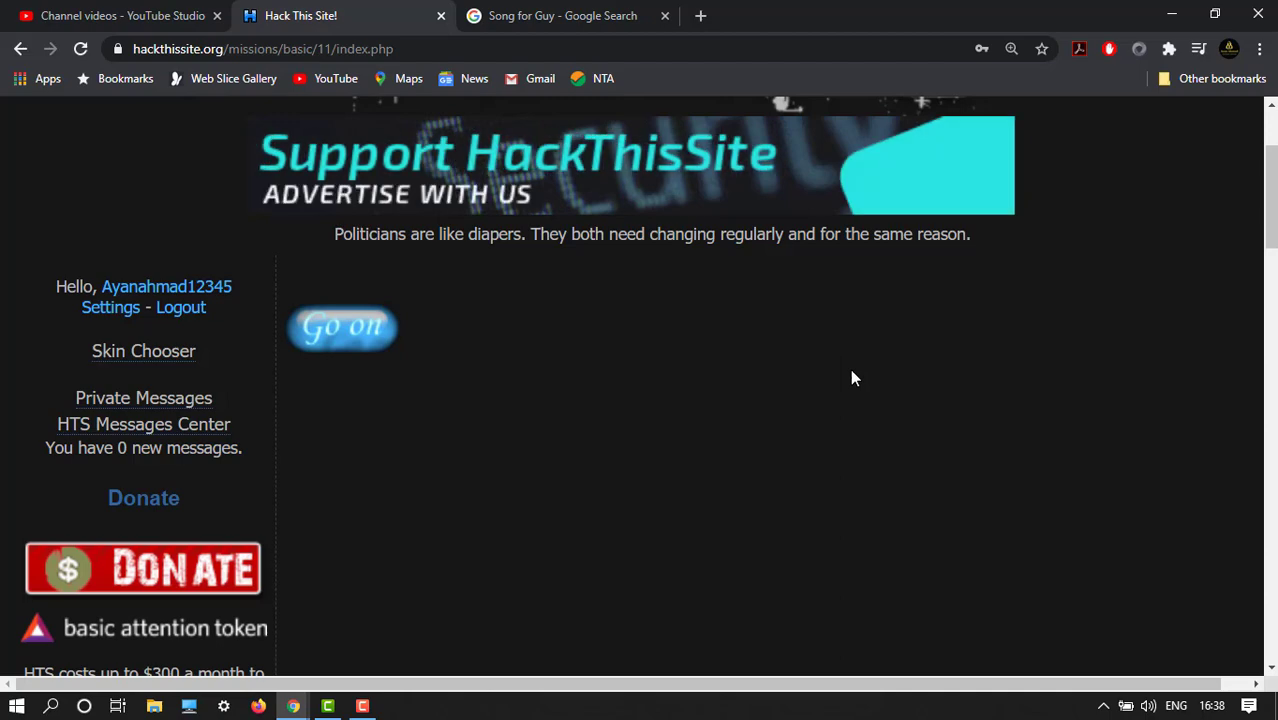
scroll(852, 377, "down", 2)
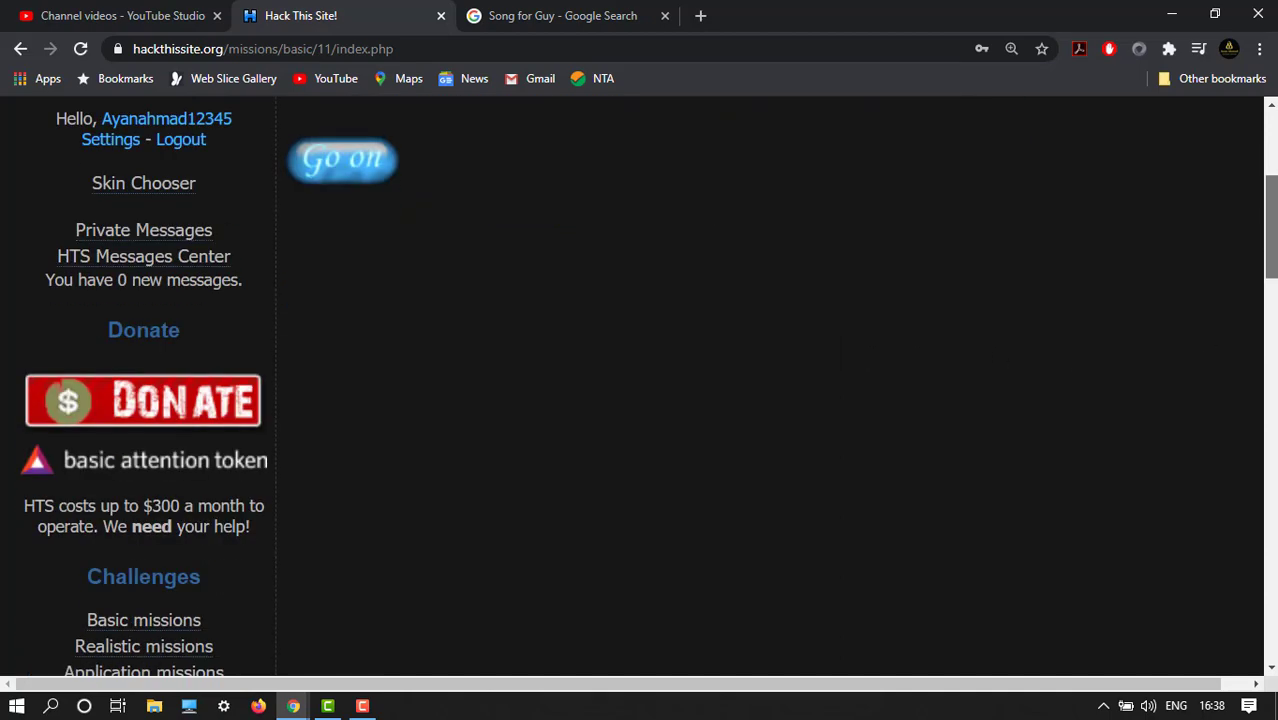
scroll(420, 380, "up", 3)
scroll(420, 380, "down", 5)
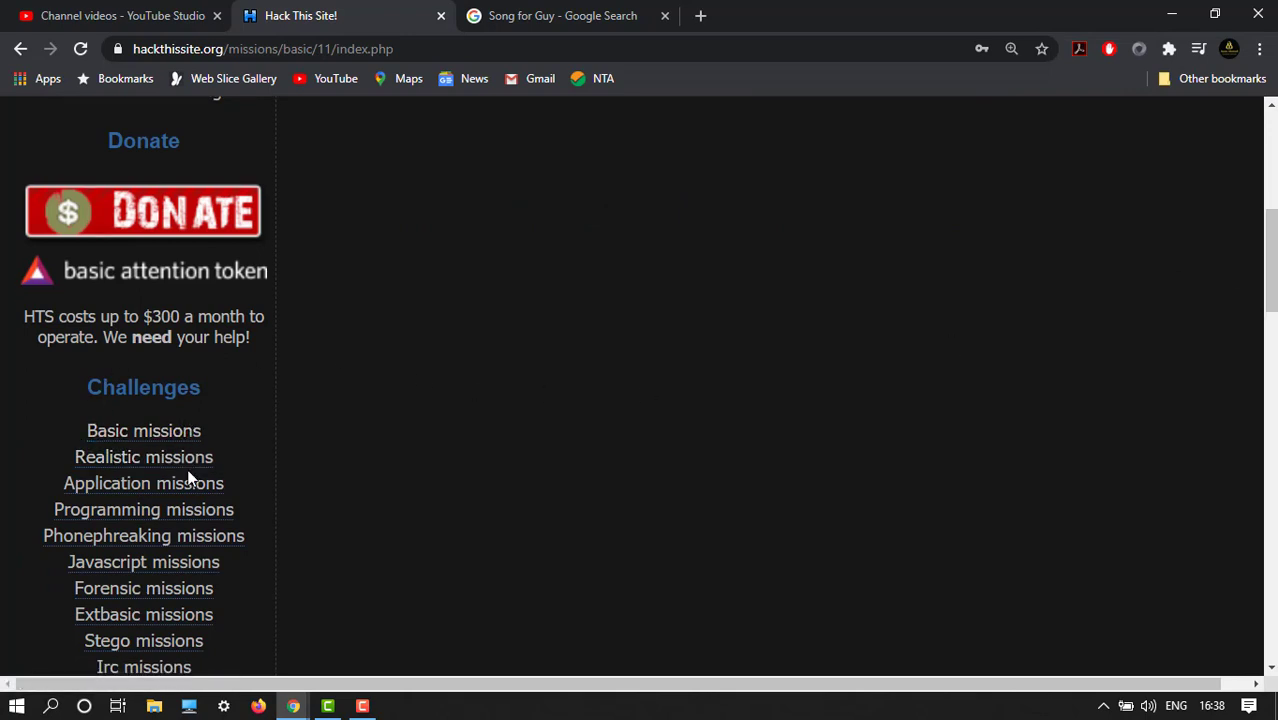
scroll(192, 498, "down", 1)
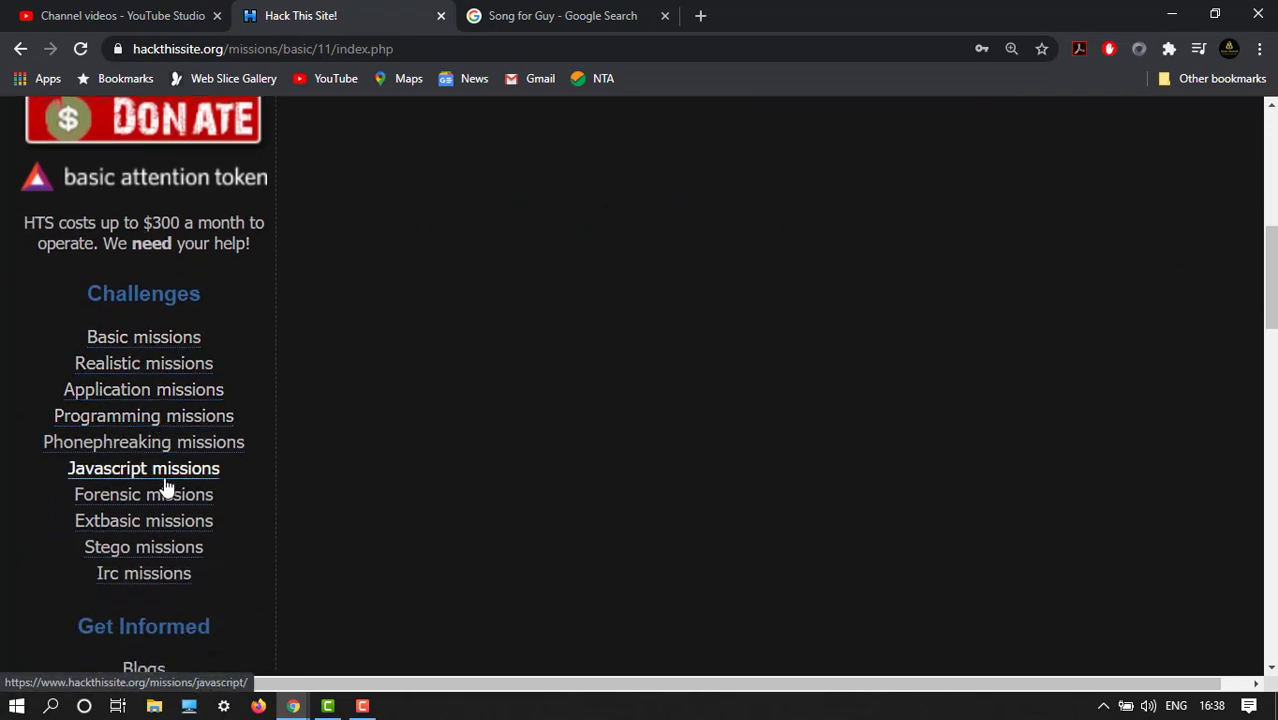
scroll(1238, 400, "down", 5)
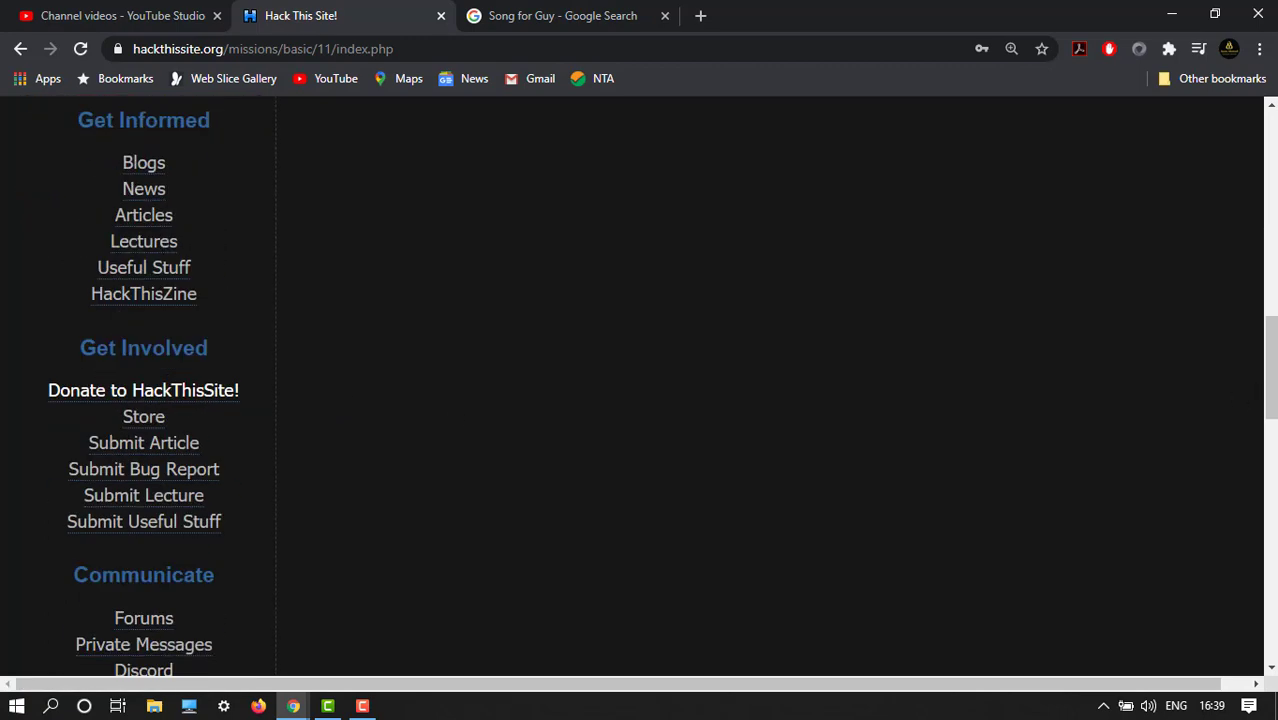
scroll(648, 386, "up", 7)
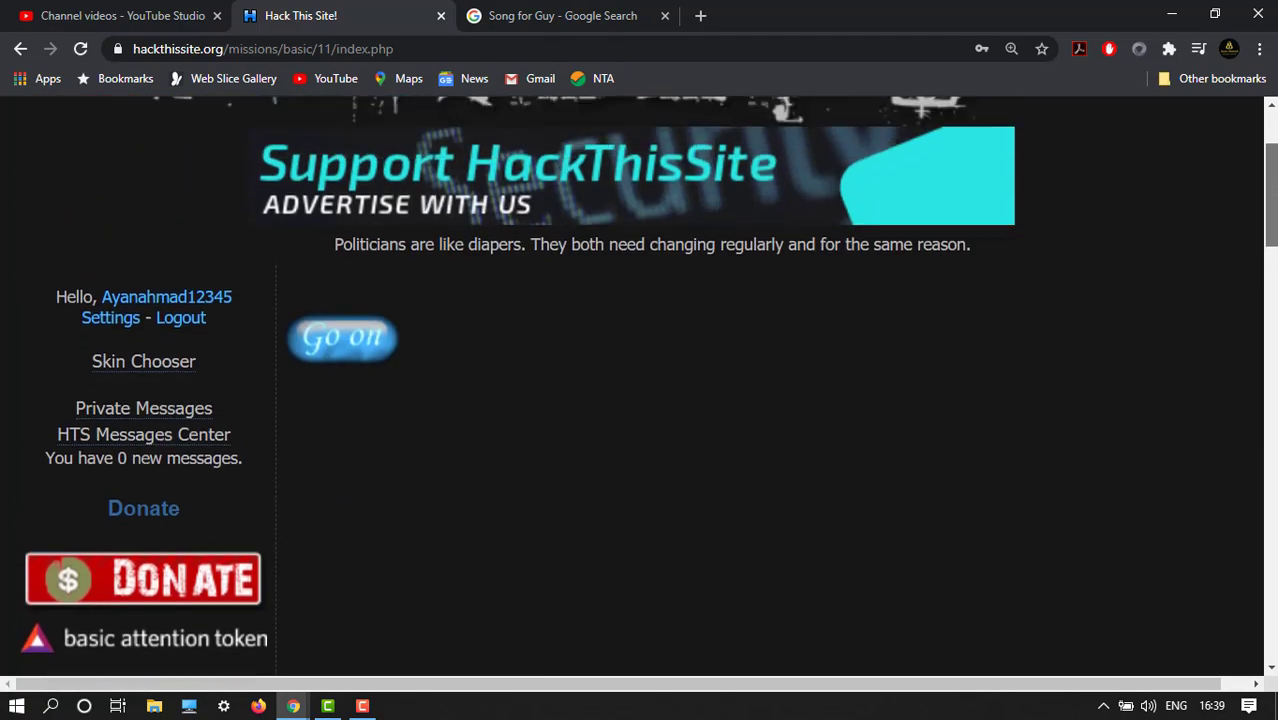